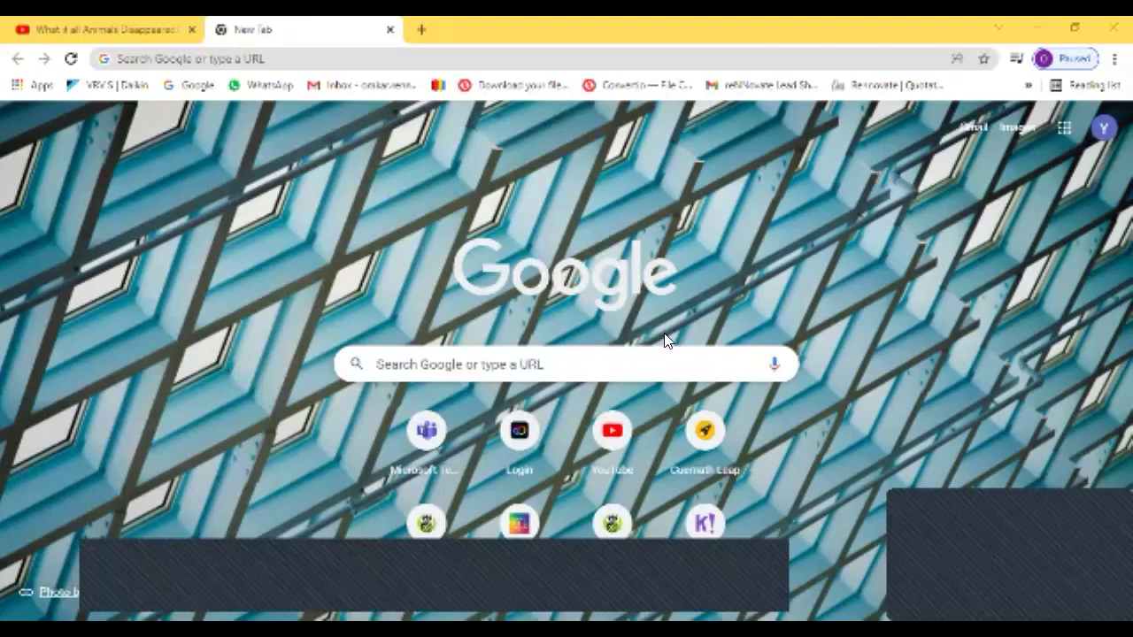
# Search Google for skype and open the official Skype website
pyautogui.click(643, 356)
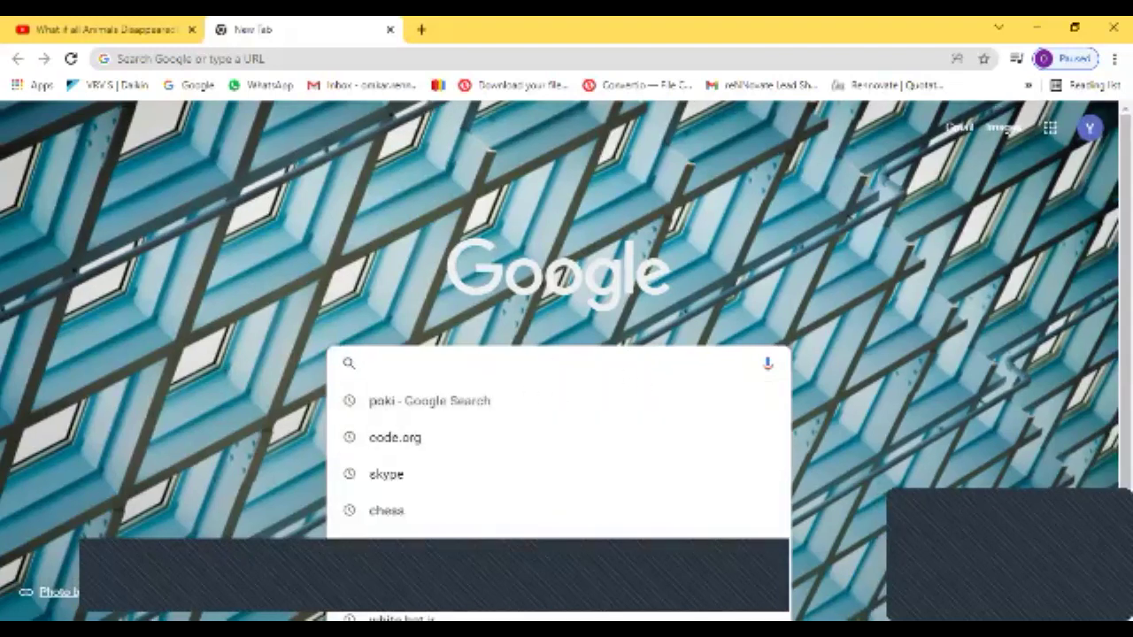
pyautogui.click(425, 475)
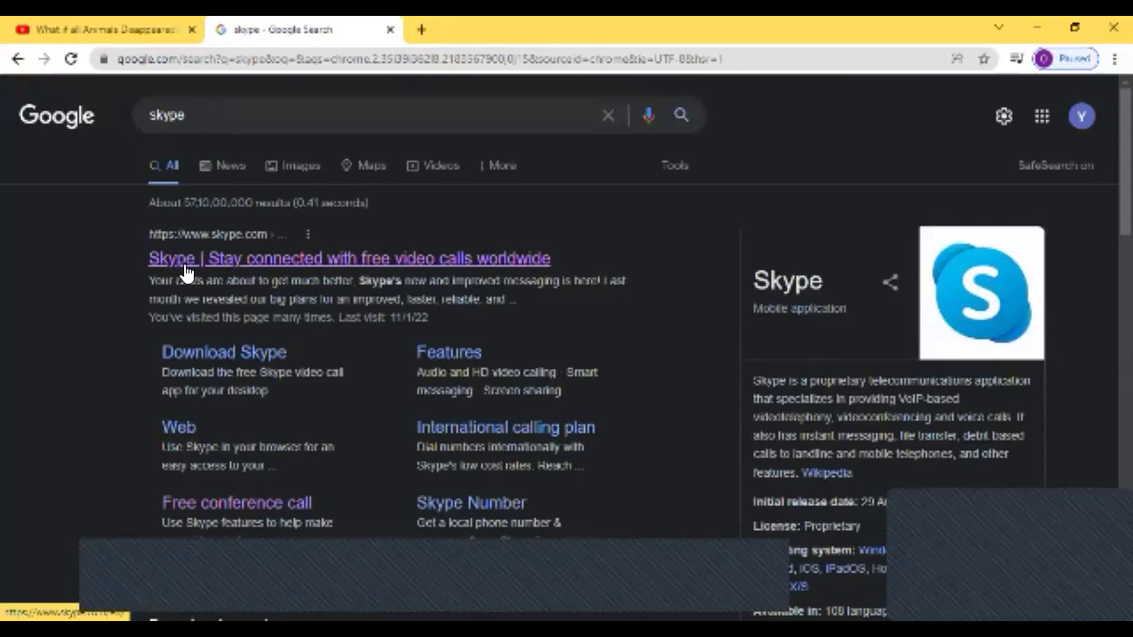
pyautogui.click(252, 262)
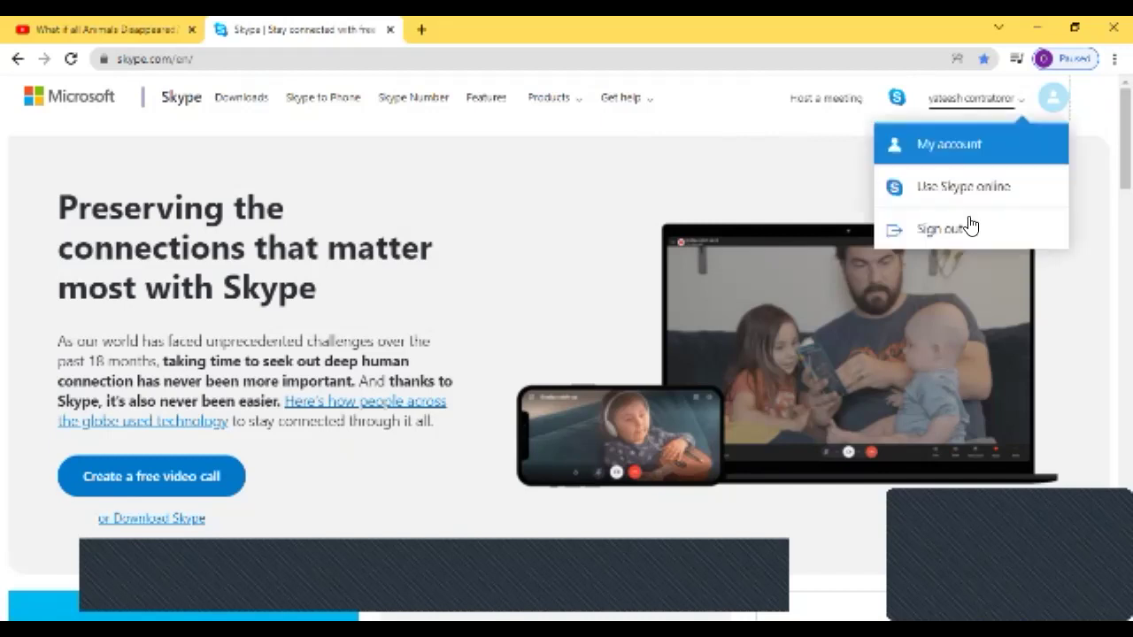
# Sign out of the Skype account and return to the Skype home page
pyautogui.click(966, 228)
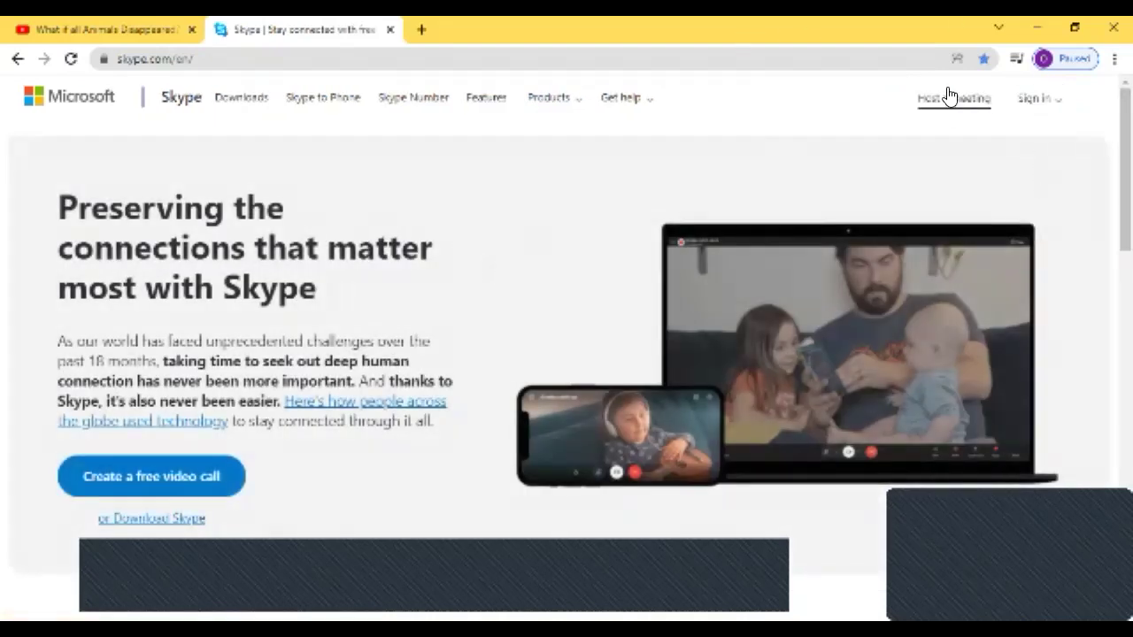
pyautogui.click(1037, 102)
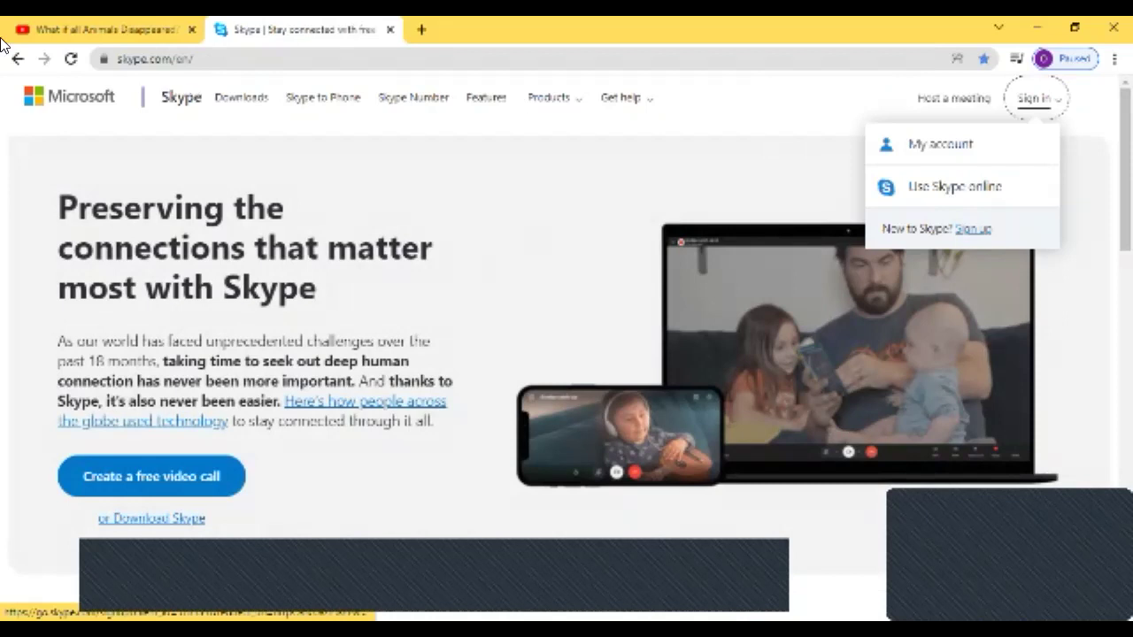
pyautogui.press('F5')
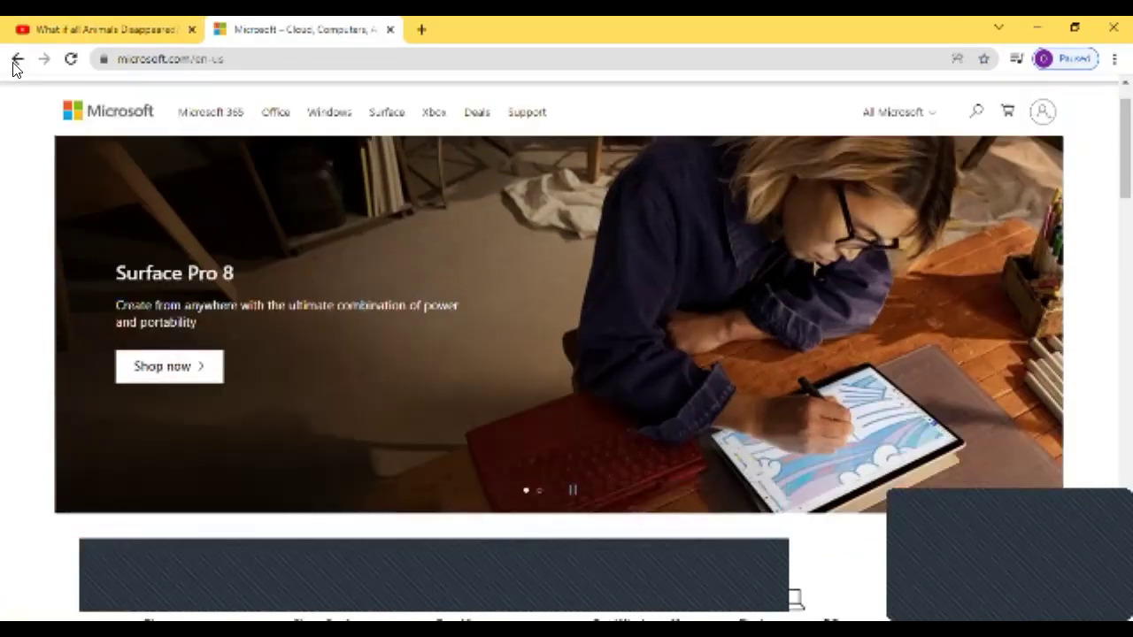
pyautogui.click(13, 64)
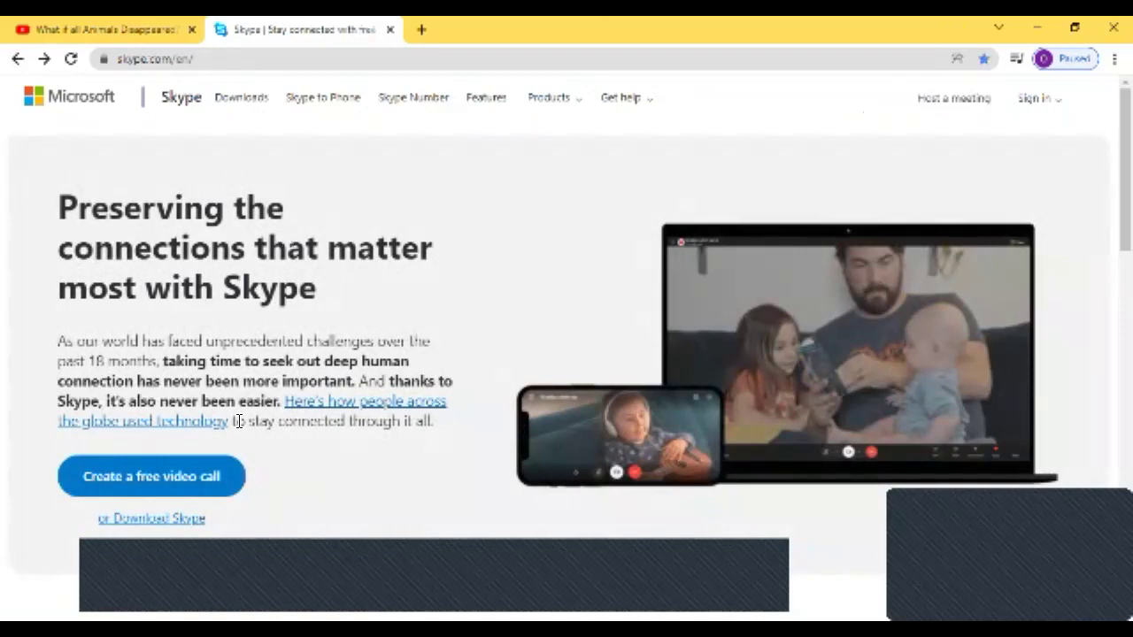
# Set up a free video call named "skype" with the orange camera avatar
pyautogui.click(198, 493)
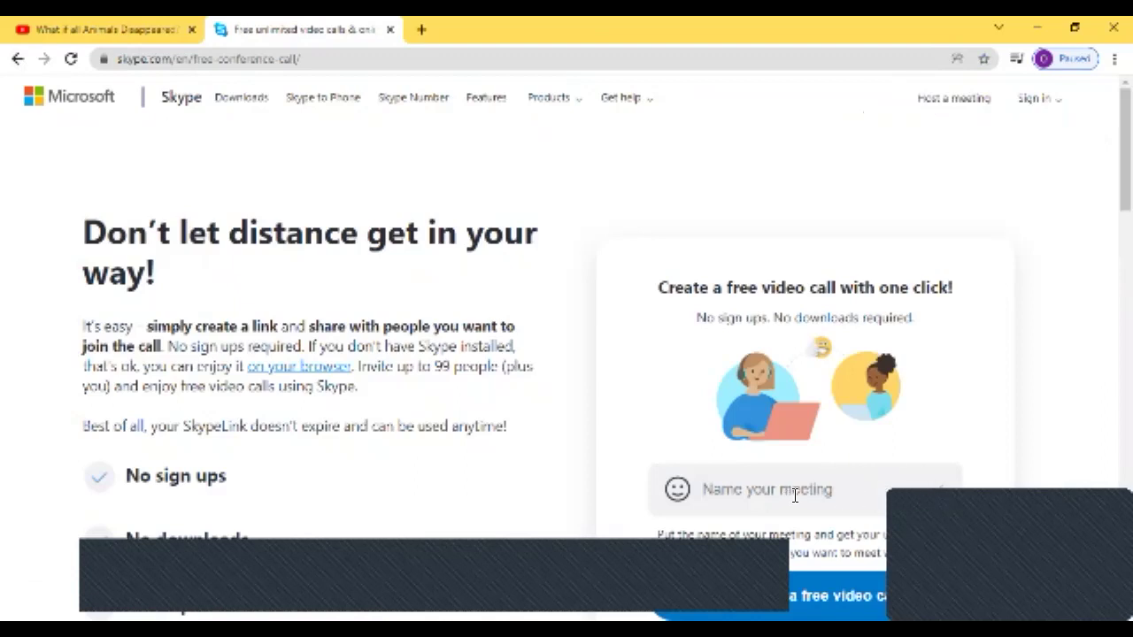
pyautogui.scroll(-1, 809, 488)
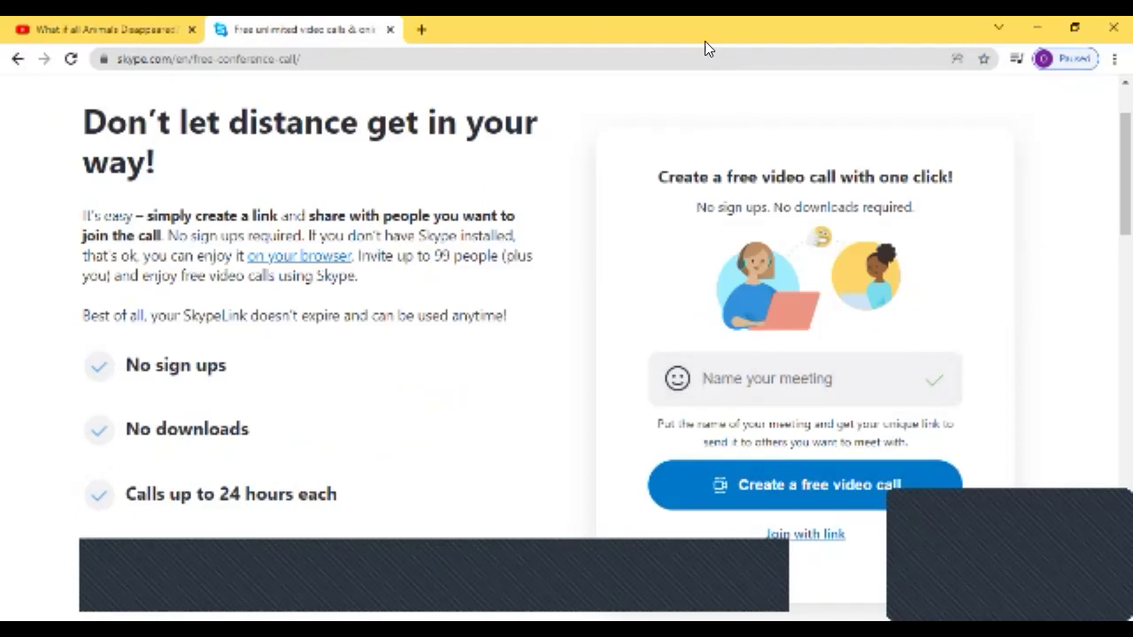
pyautogui.write('sk')
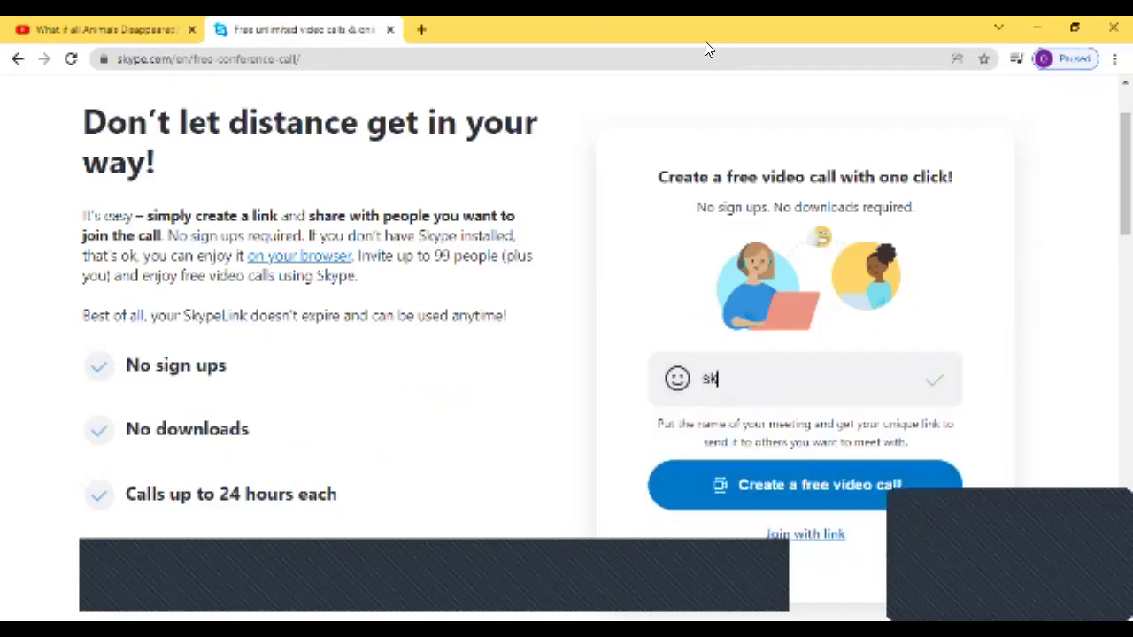
pyautogui.write('ype')
pyautogui.click(678, 379)
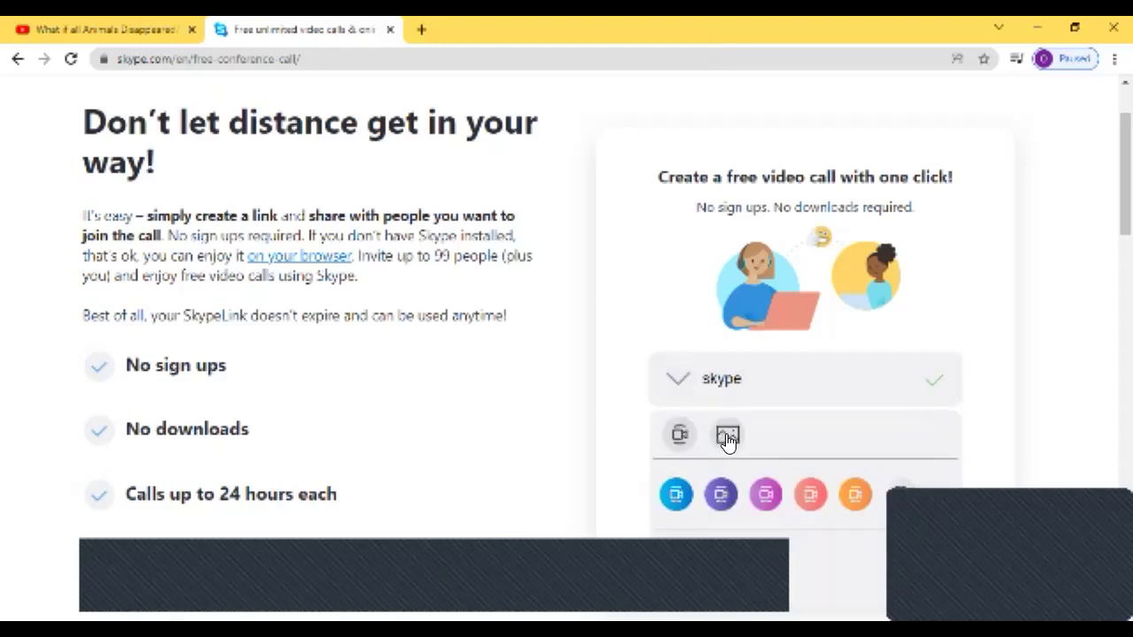
pyautogui.click(863, 505)
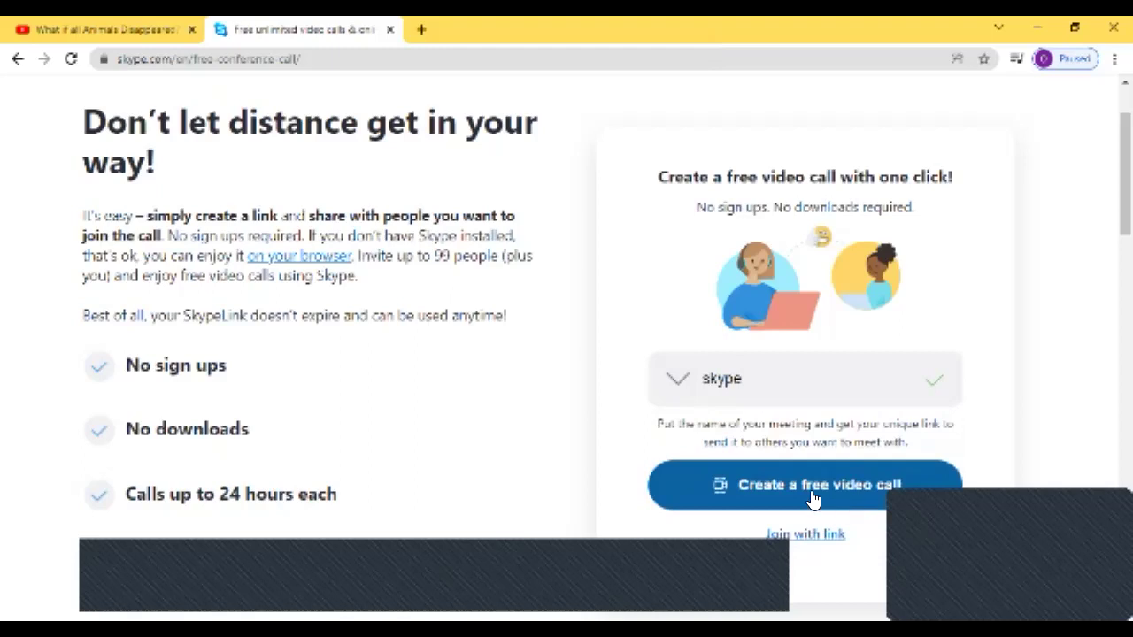
pyautogui.click(680, 382)
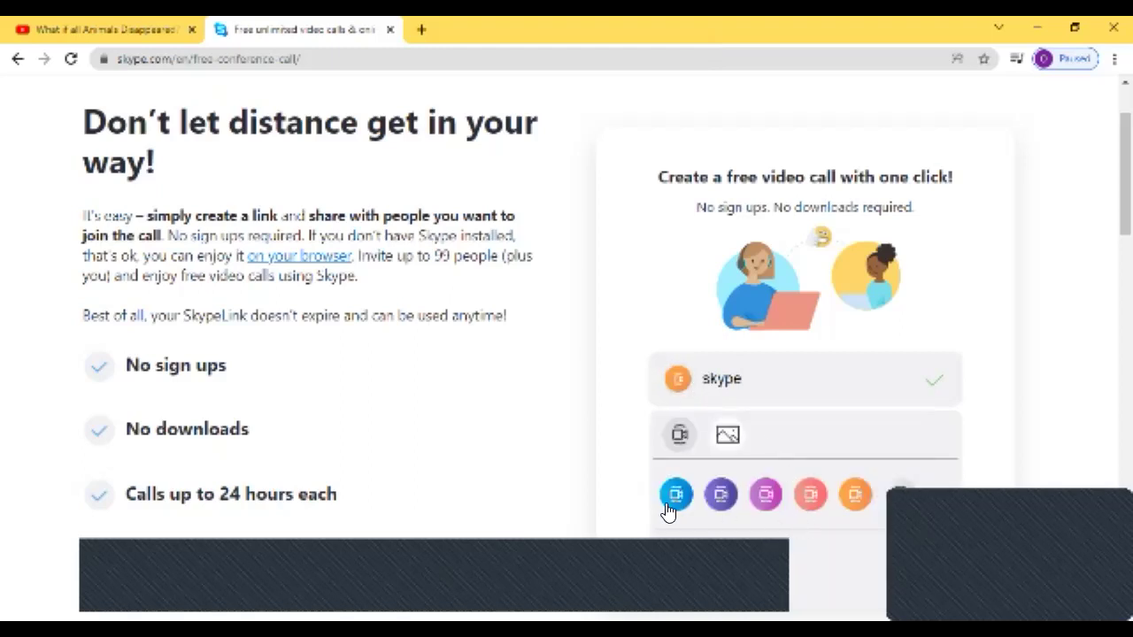
pyautogui.click(731, 444)
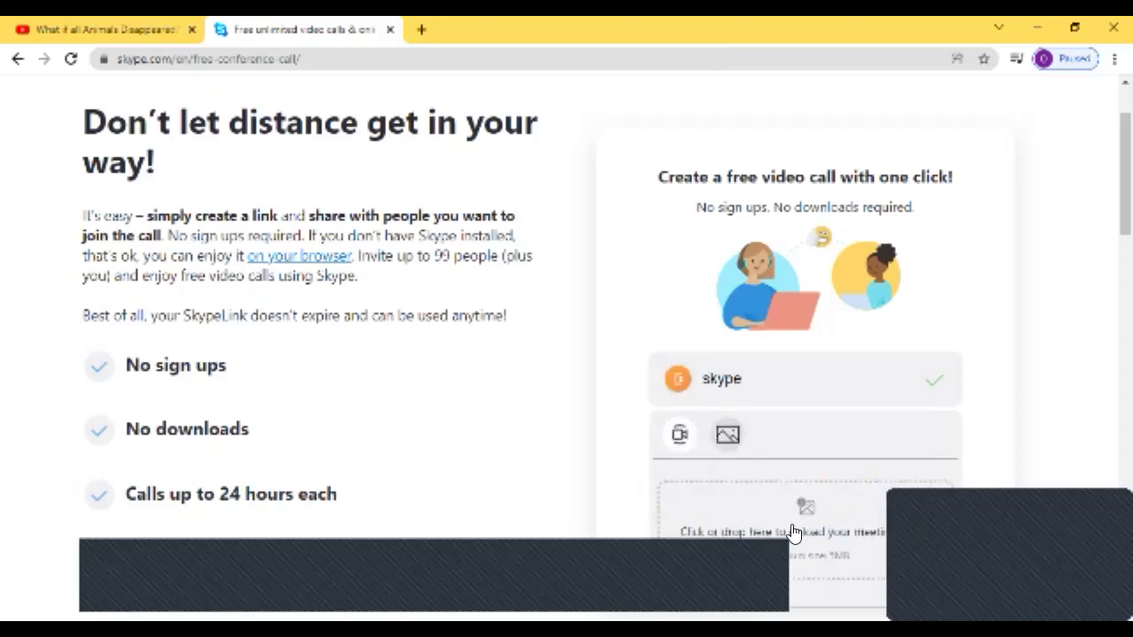
pyautogui.scroll(-2, 805, 531)
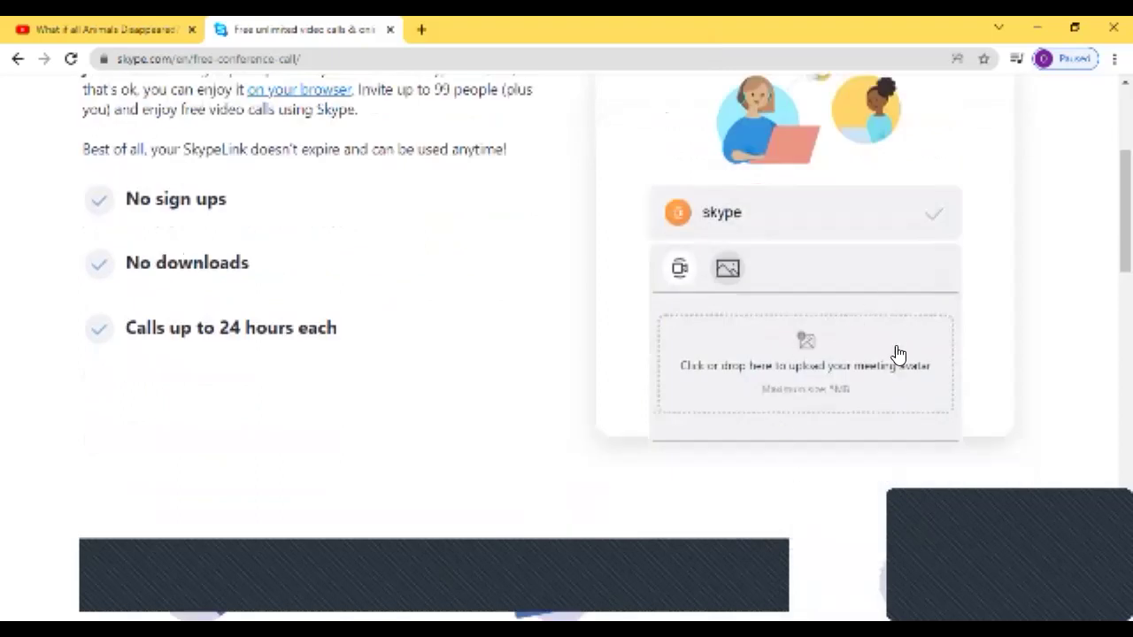
pyautogui.scroll(-1, 890, 359)
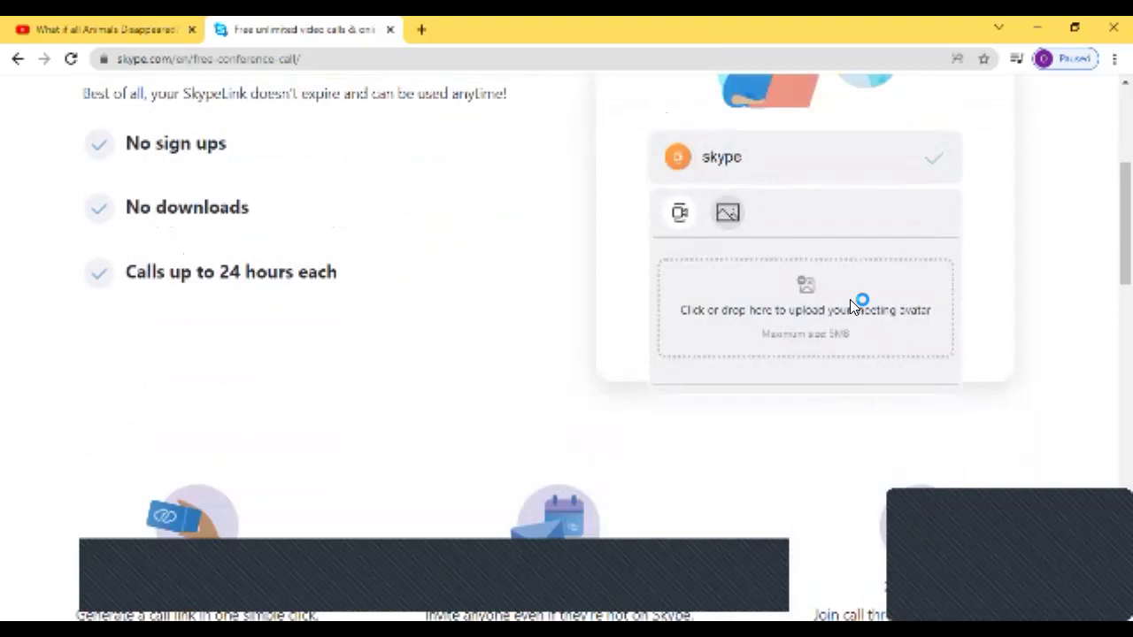
pyautogui.click(829, 353)
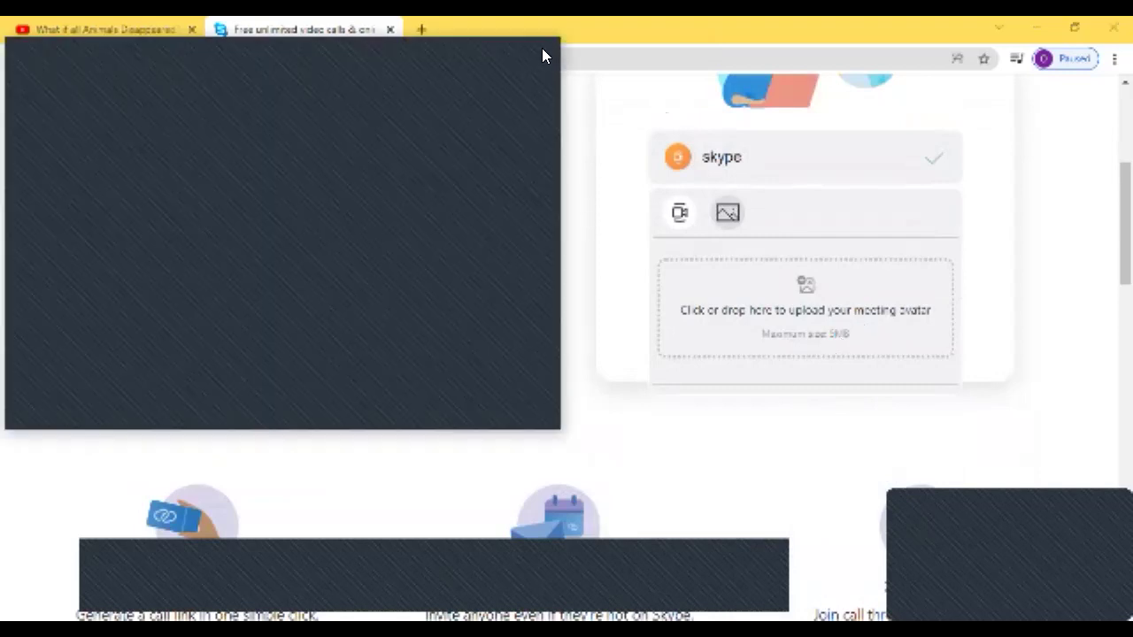
pyautogui.click(543, 55)
pyautogui.scroll(-4, 709, 372)
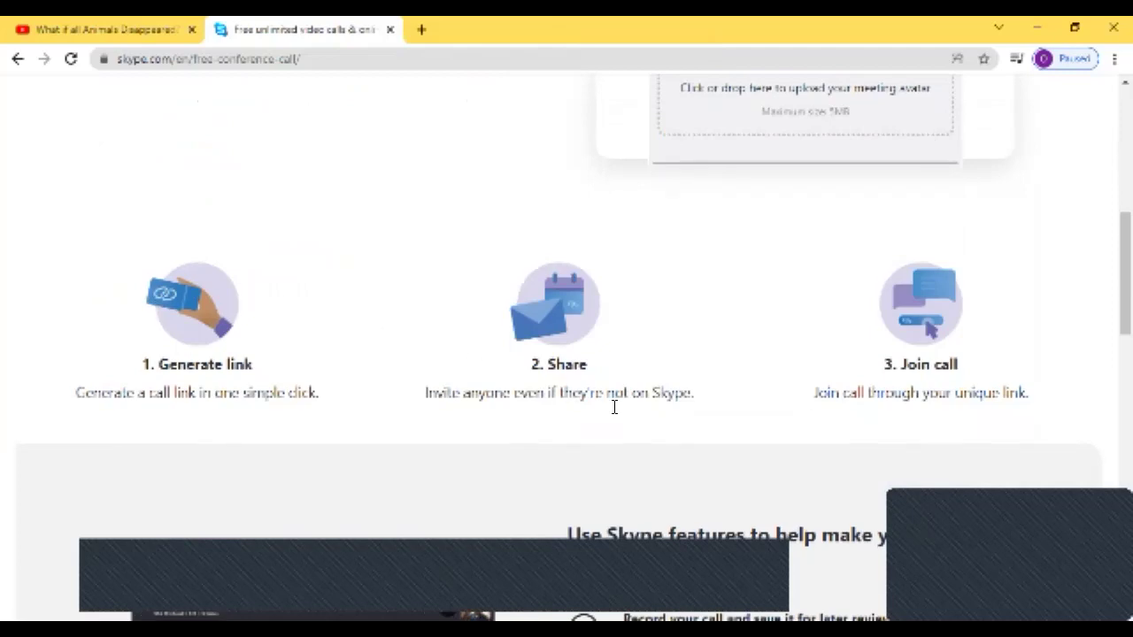
pyautogui.scroll(4, 615, 405)
pyautogui.scroll(2, 680, 429)
pyautogui.scroll(-1, 653, 458)
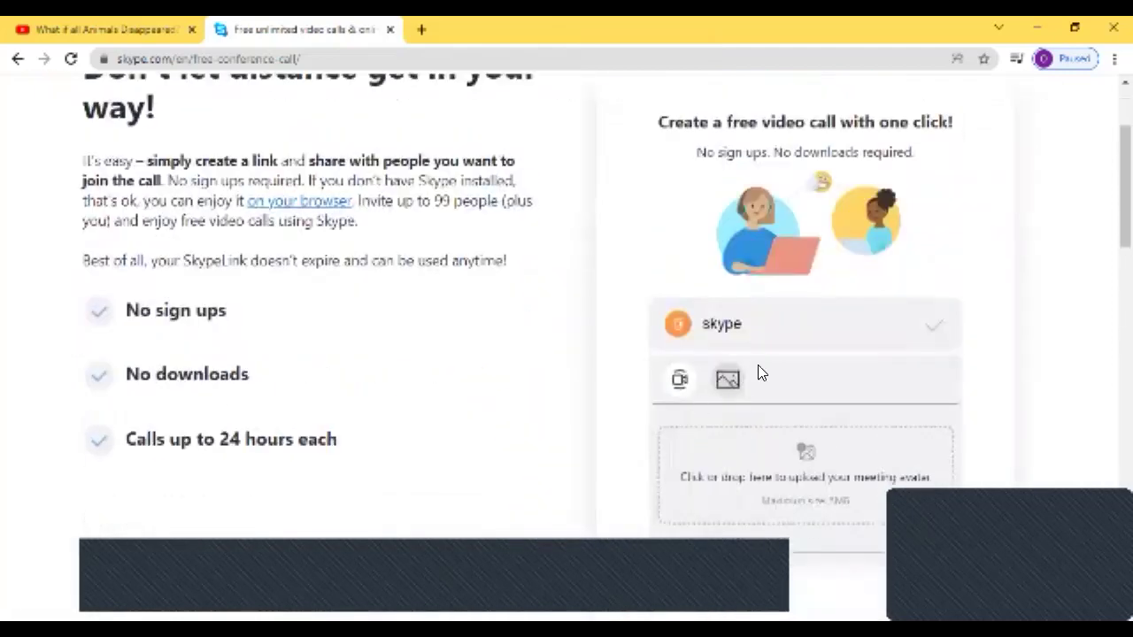
pyautogui.click(772, 299)
pyautogui.scroll(-3, 794, 381)
pyautogui.scroll(3, 837, 319)
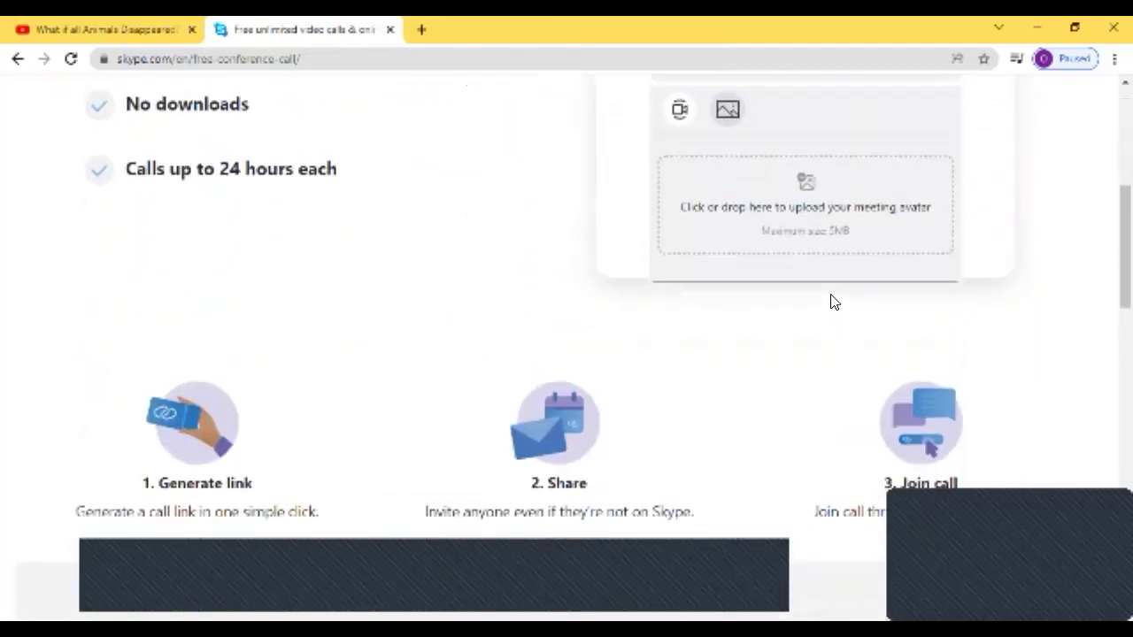
pyautogui.click(678, 324)
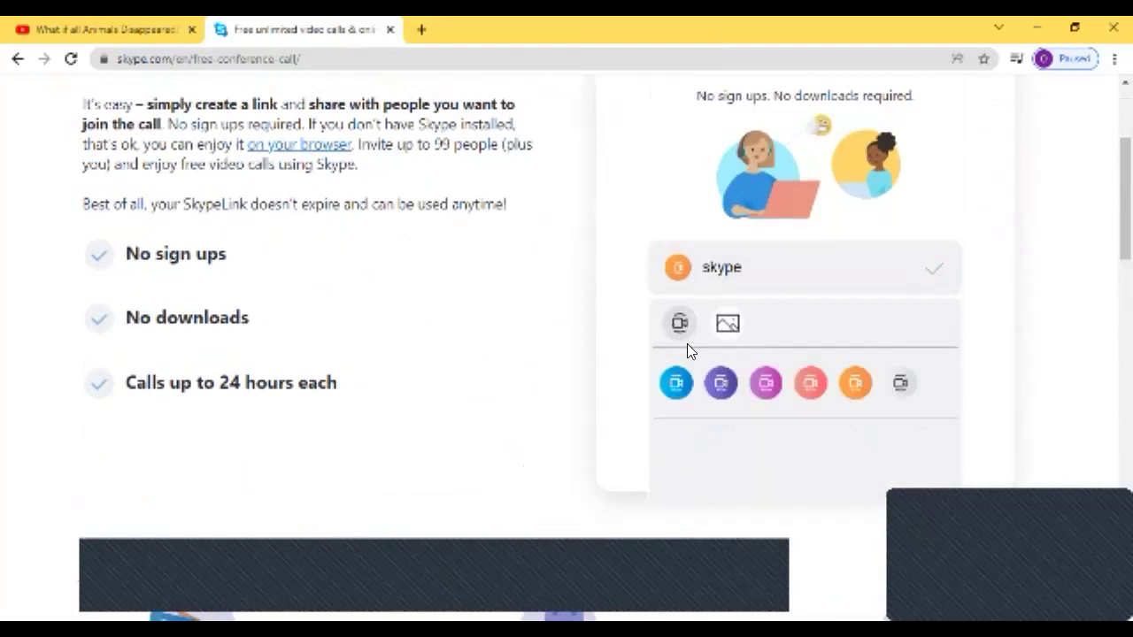
pyautogui.scroll(-3, 843, 395)
pyautogui.scroll(3, 859, 398)
# Create the free video call with the chosen name and avatar, and start the call
pyautogui.click(935, 266)
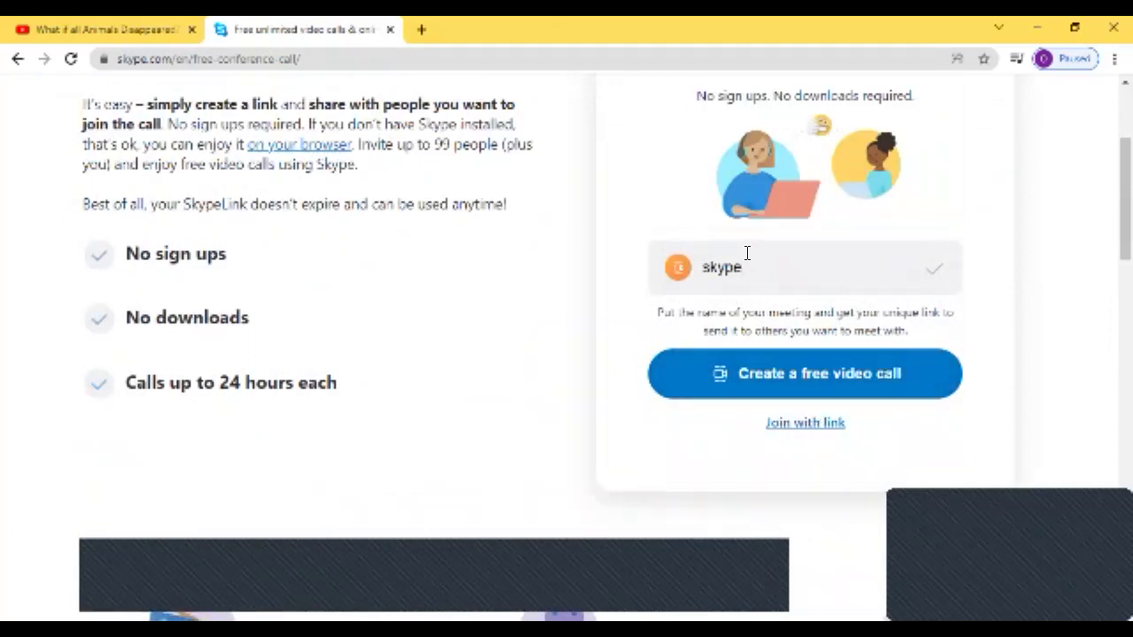
pyautogui.click(746, 376)
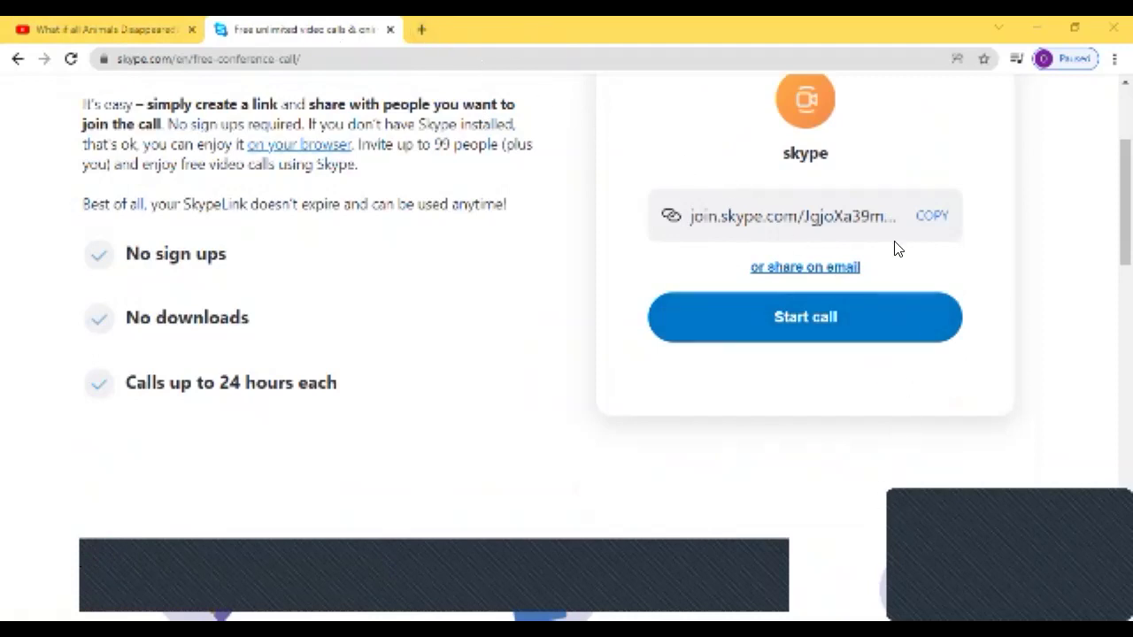
pyautogui.click(847, 323)
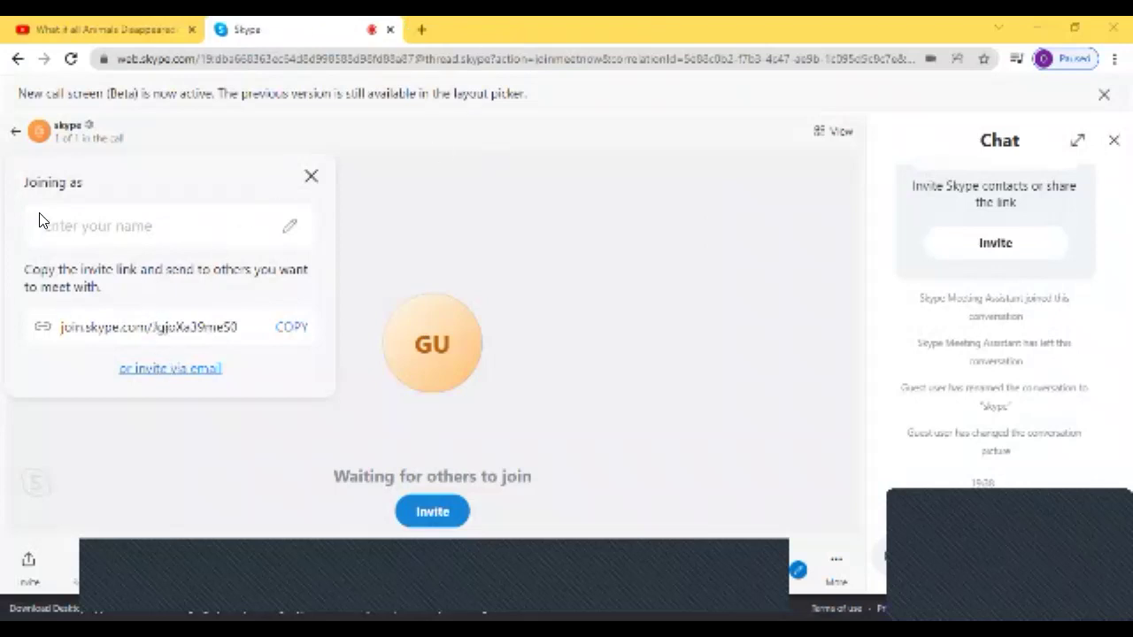
# Send a thumbs-up reaction in the call
pyautogui.click(106, 221)
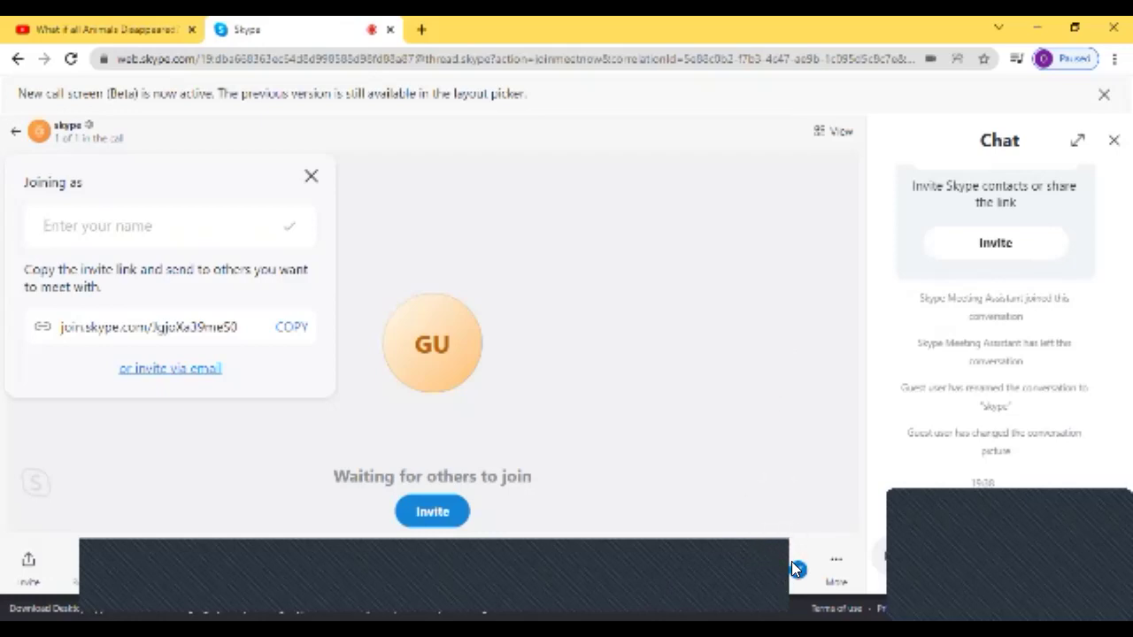
pyautogui.moveTo(796, 572)
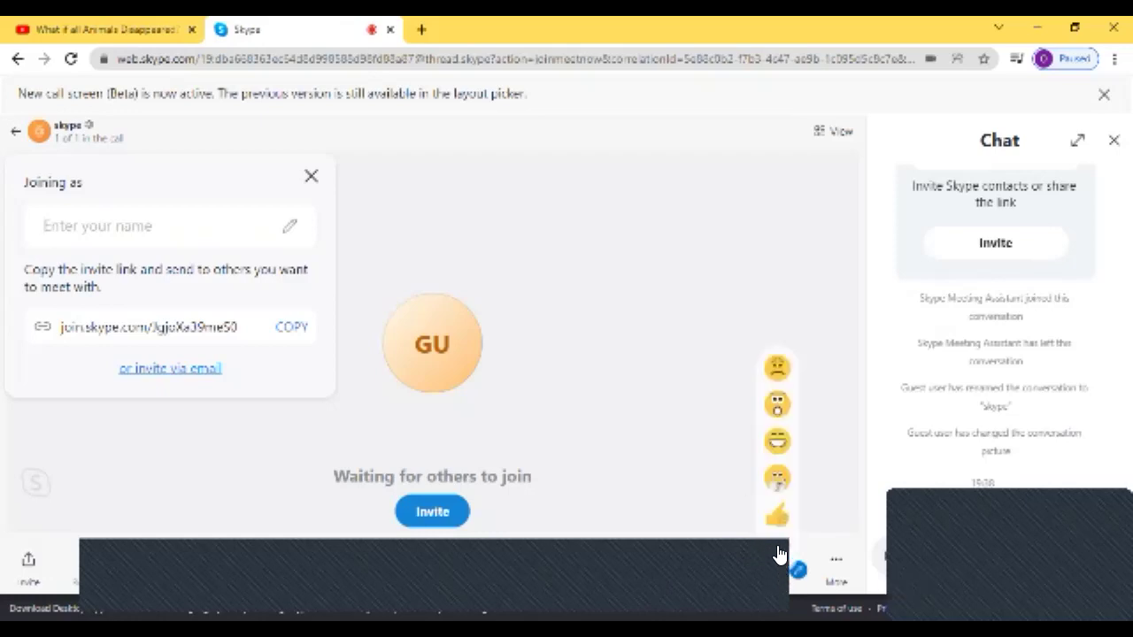
pyautogui.click(777, 520)
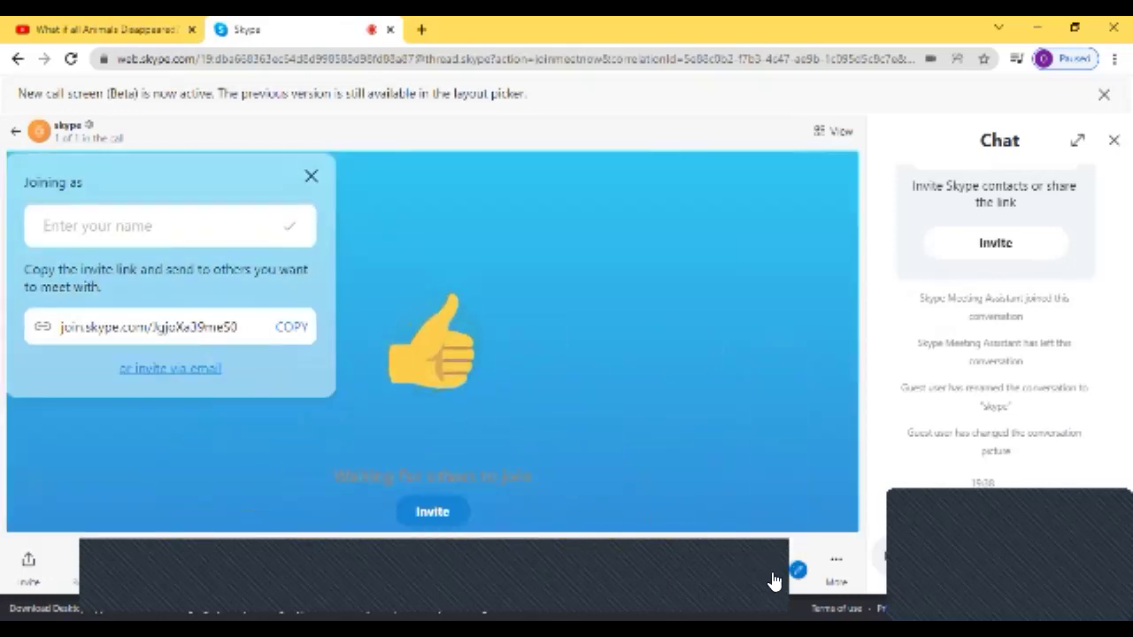
# Open the call reaction customisation and remove the smiley between the thumbs-up and the laughing face from your reactions
pyautogui.moveTo(793, 574)
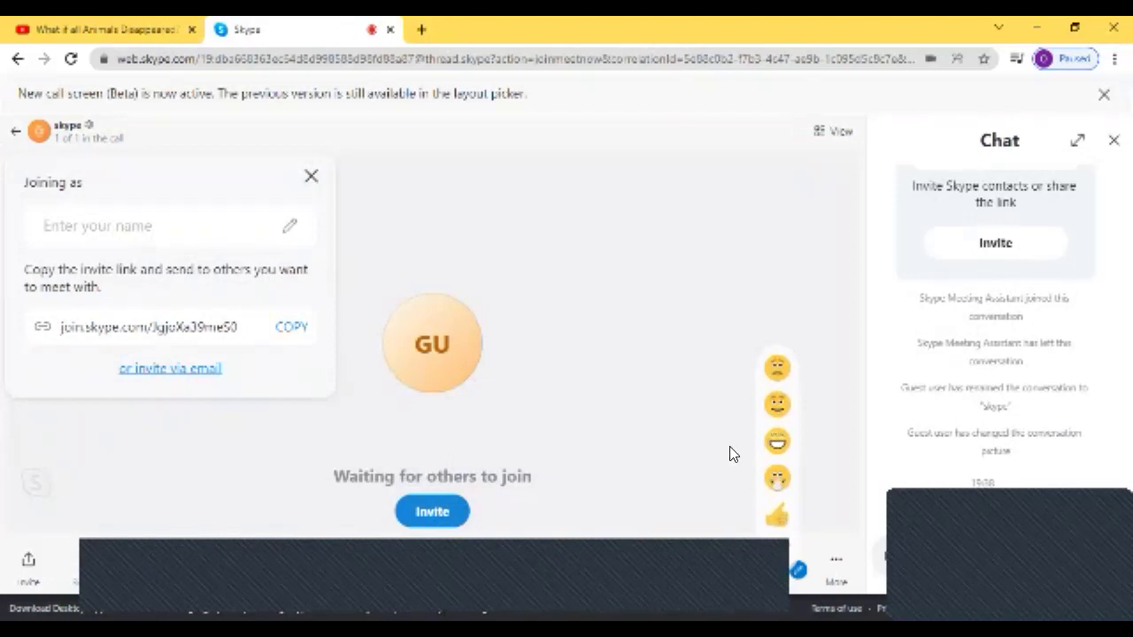
pyautogui.click(799, 572)
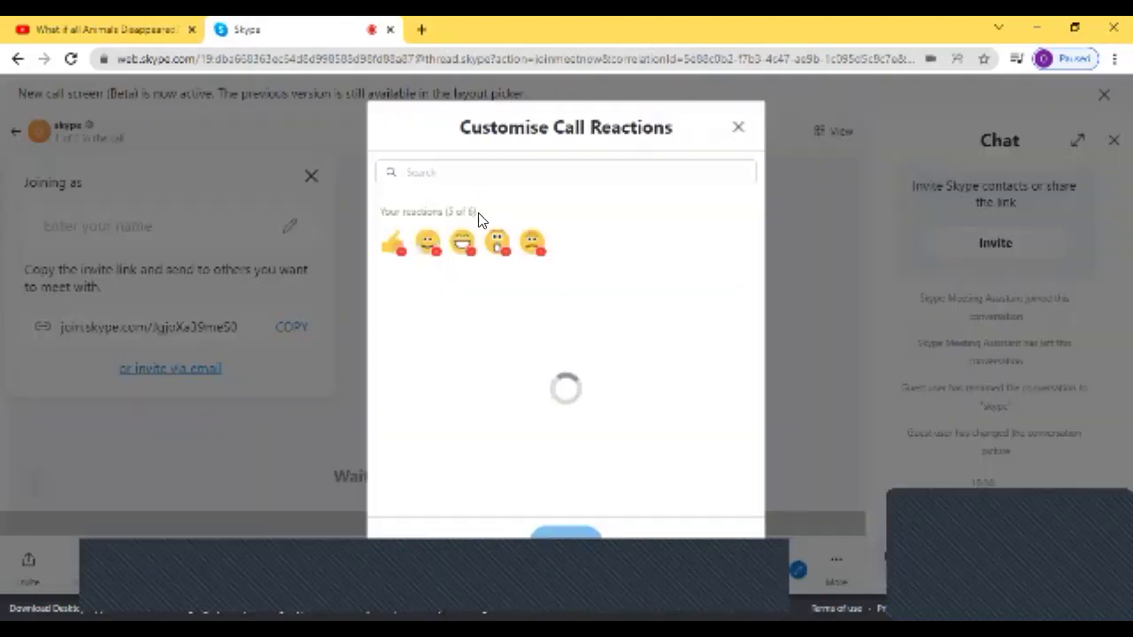
pyautogui.click(465, 249)
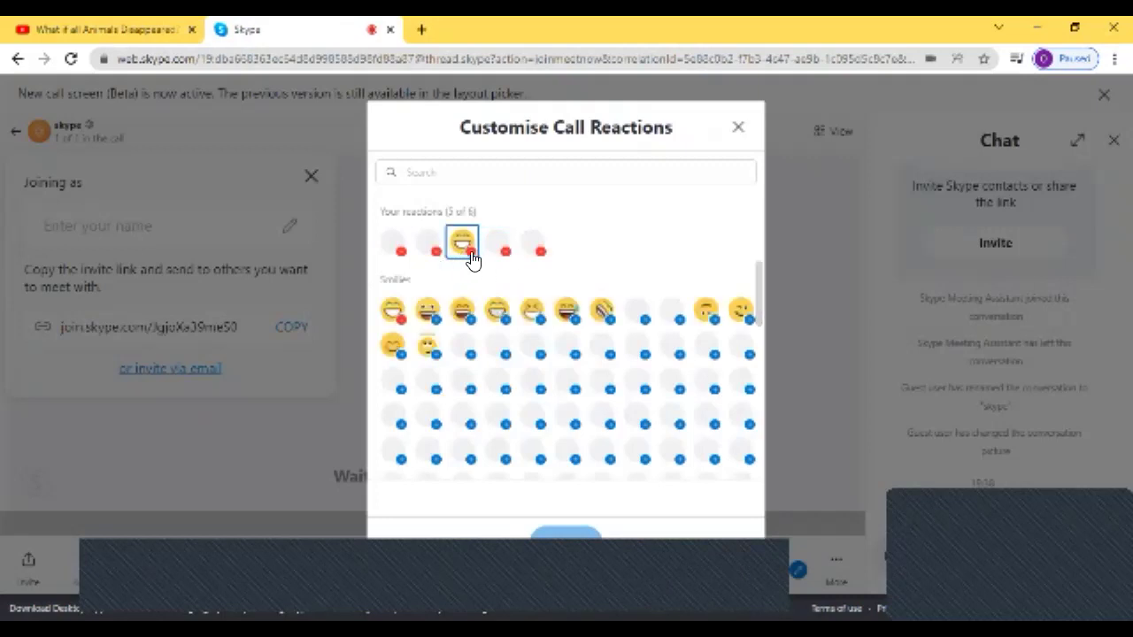
pyautogui.click(537, 254)
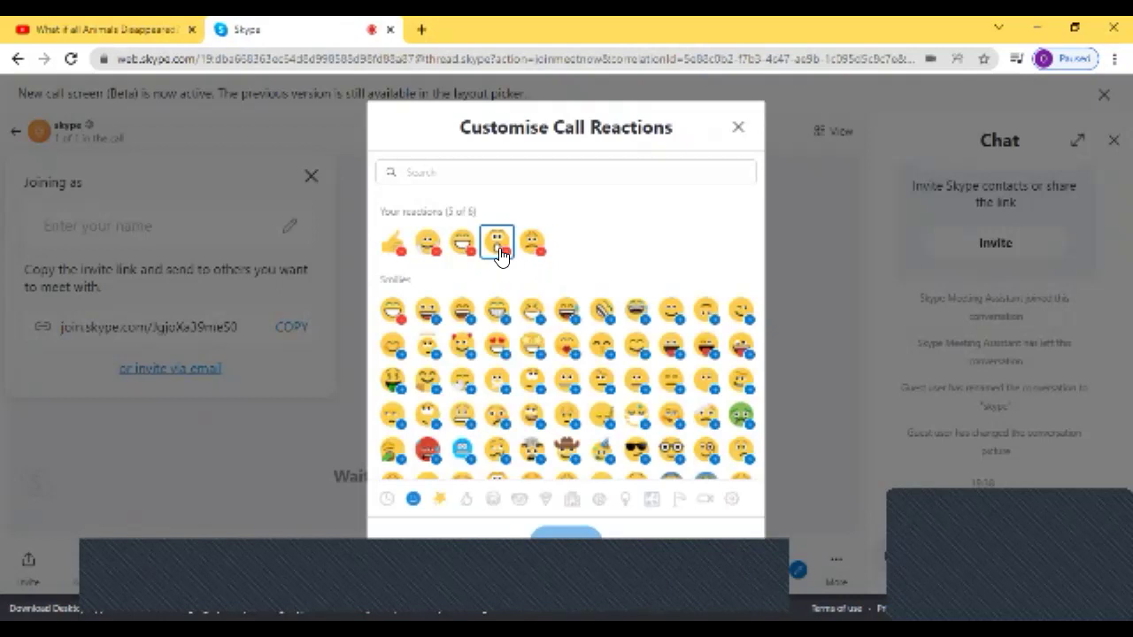
pyautogui.click(465, 246)
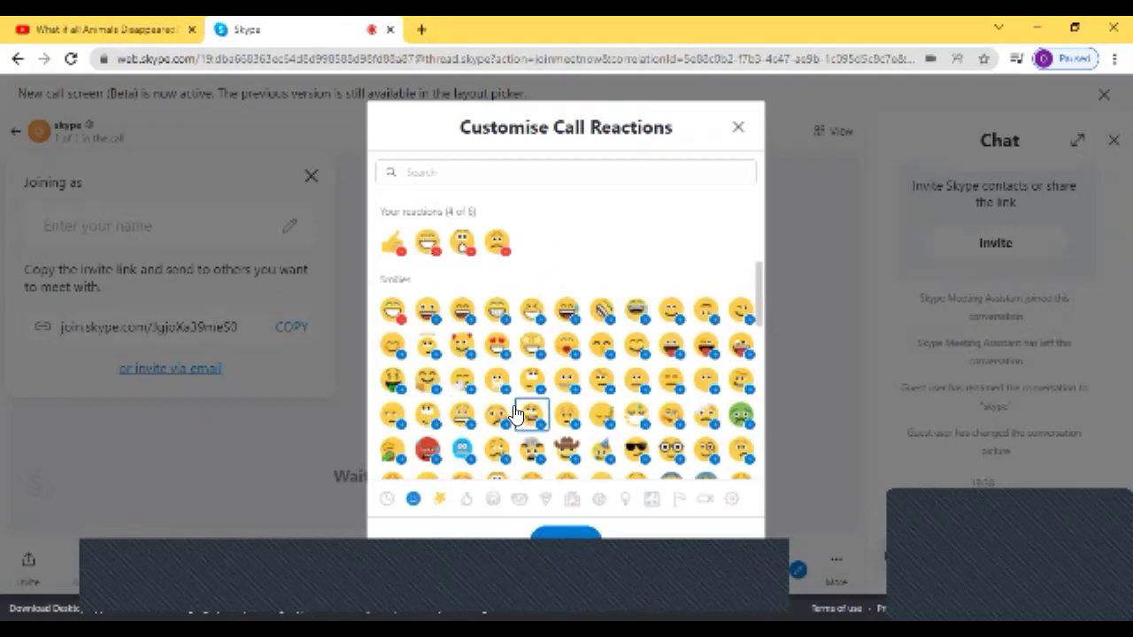
# Add the green vomiting face to your call reactions and remove the sad face
pyautogui.scroll(-2, 434, 413)
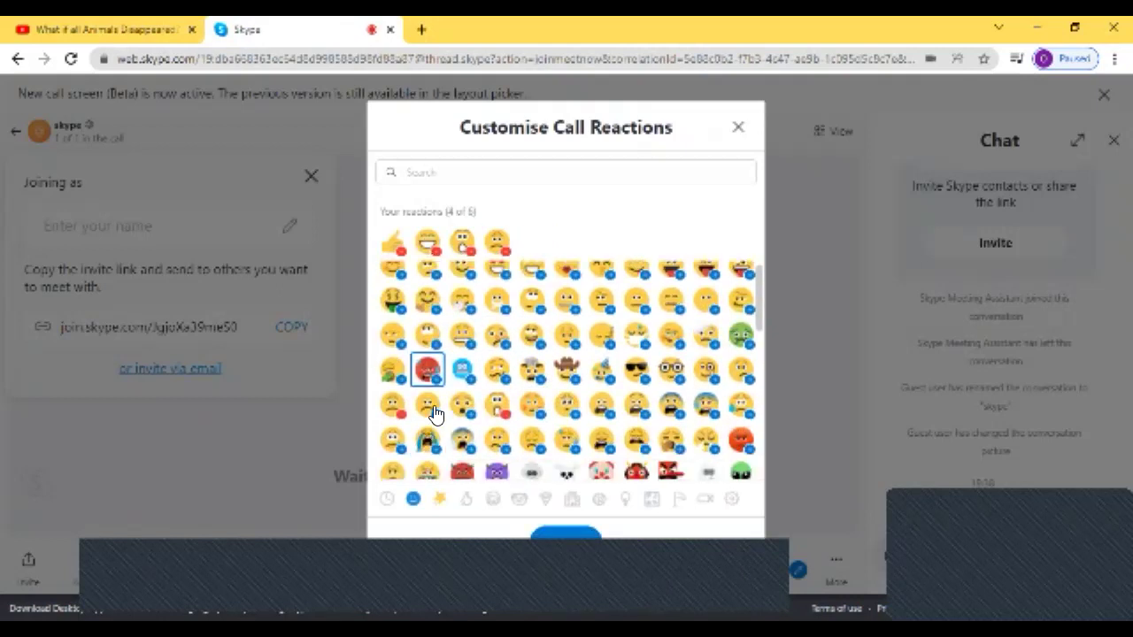
pyautogui.scroll(-2, 434, 413)
pyautogui.click(400, 298)
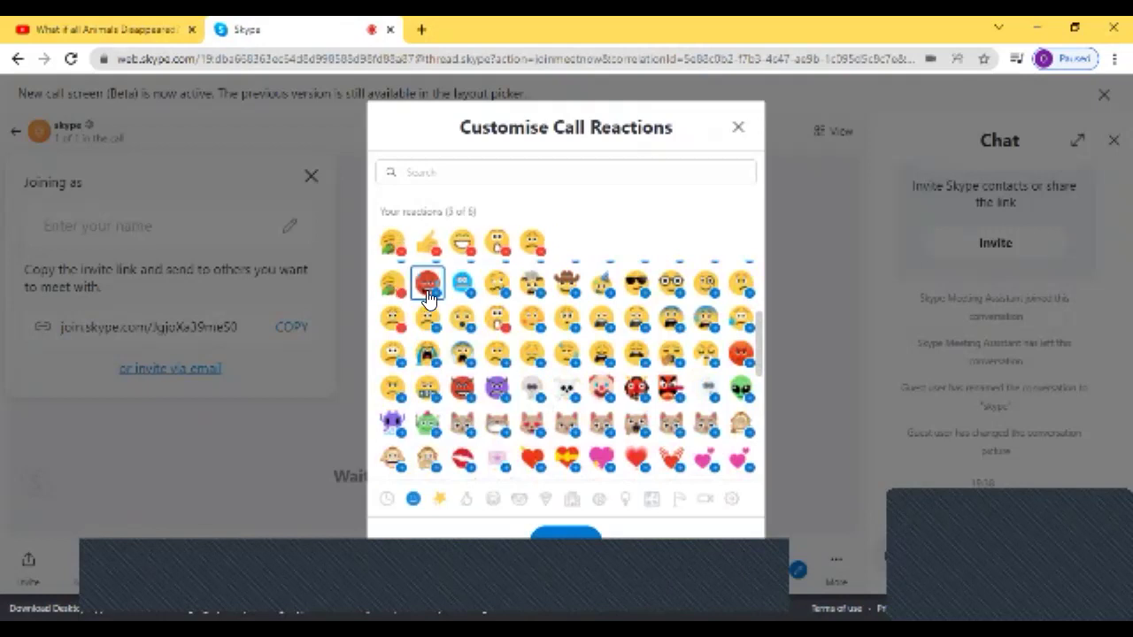
pyautogui.click(535, 246)
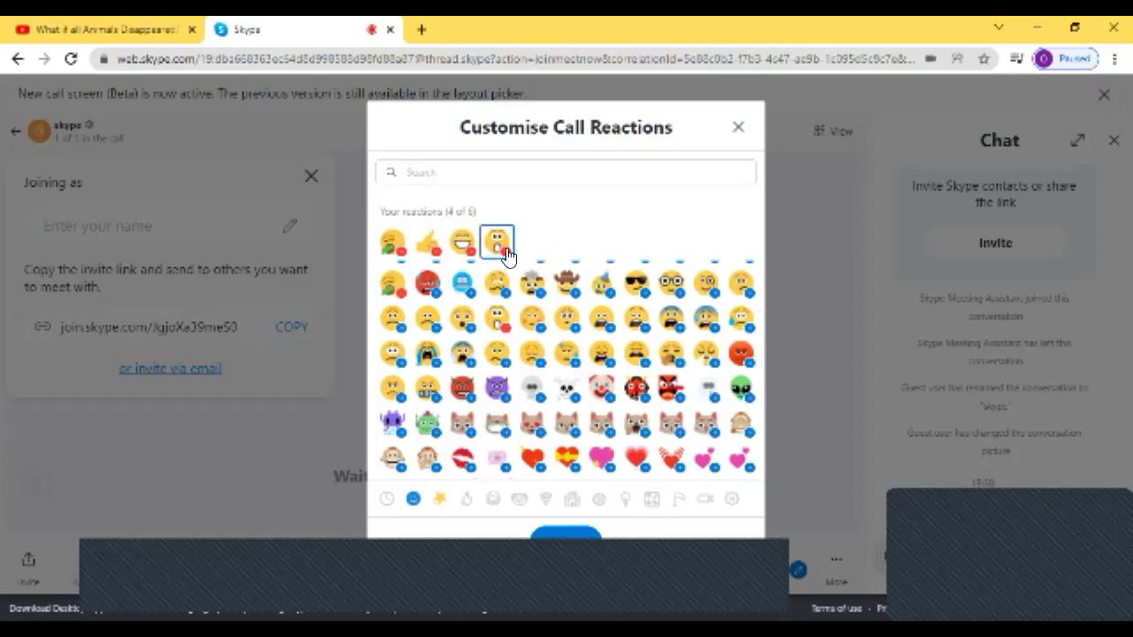
# Replace the surprised face with the red angry face and the monocle face in your reactions, and close the customisation without saving
pyautogui.click(498, 244)
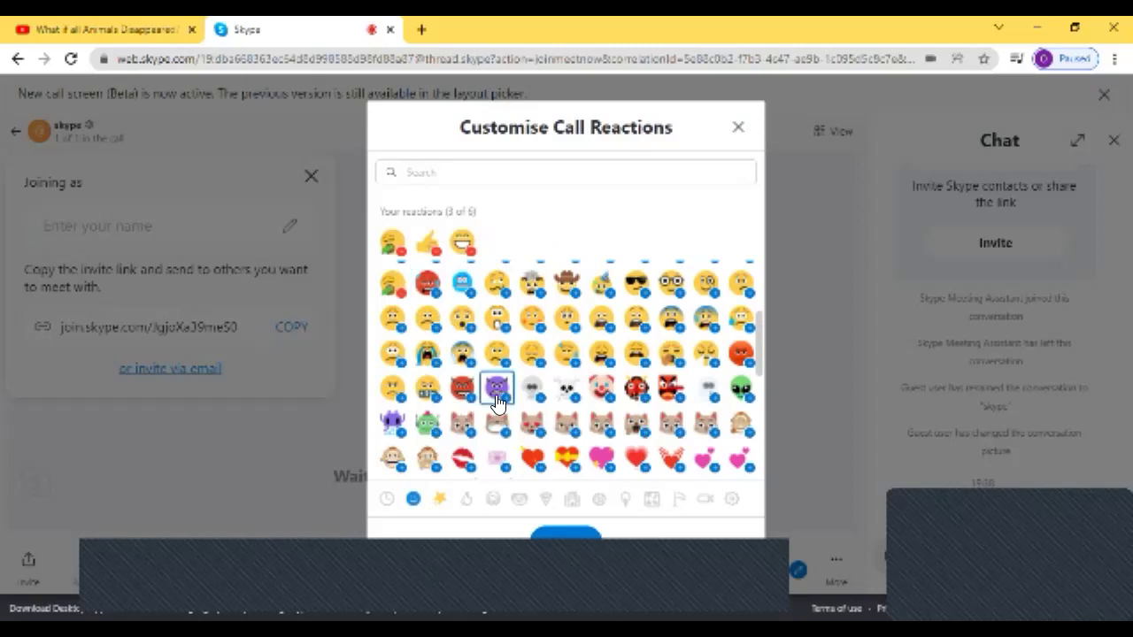
pyautogui.click(744, 359)
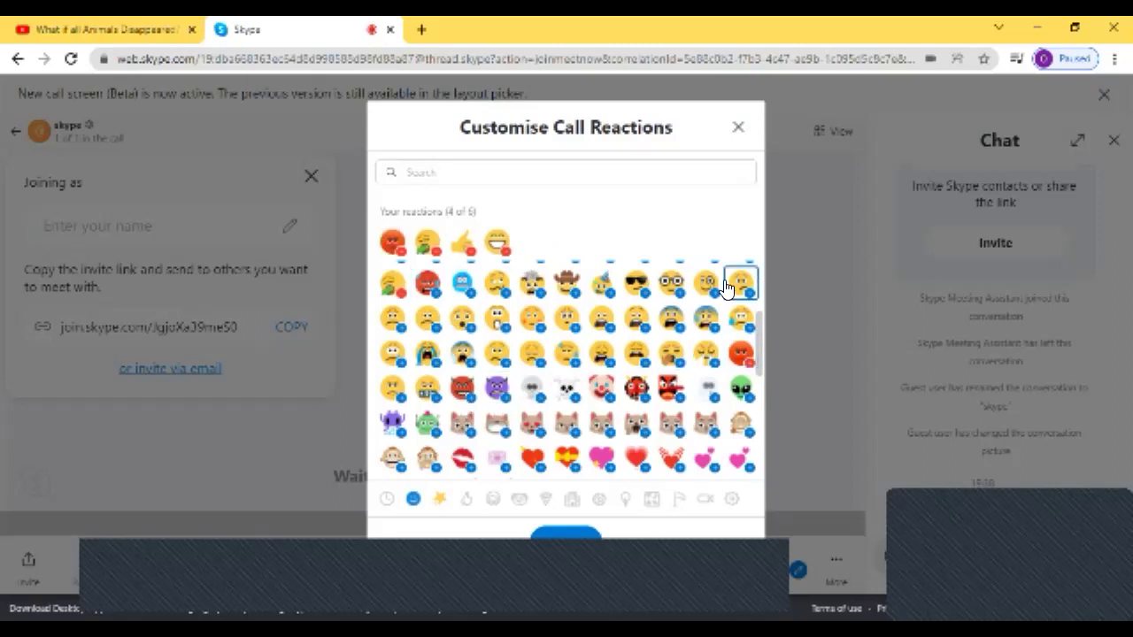
pyautogui.click(706, 285)
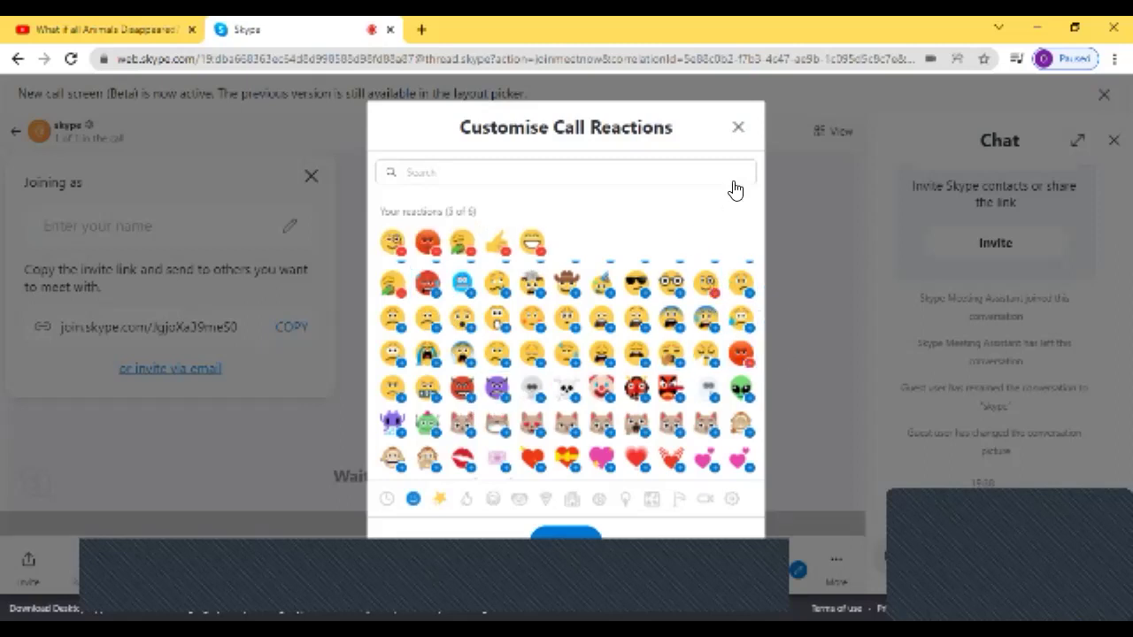
pyautogui.click(735, 131)
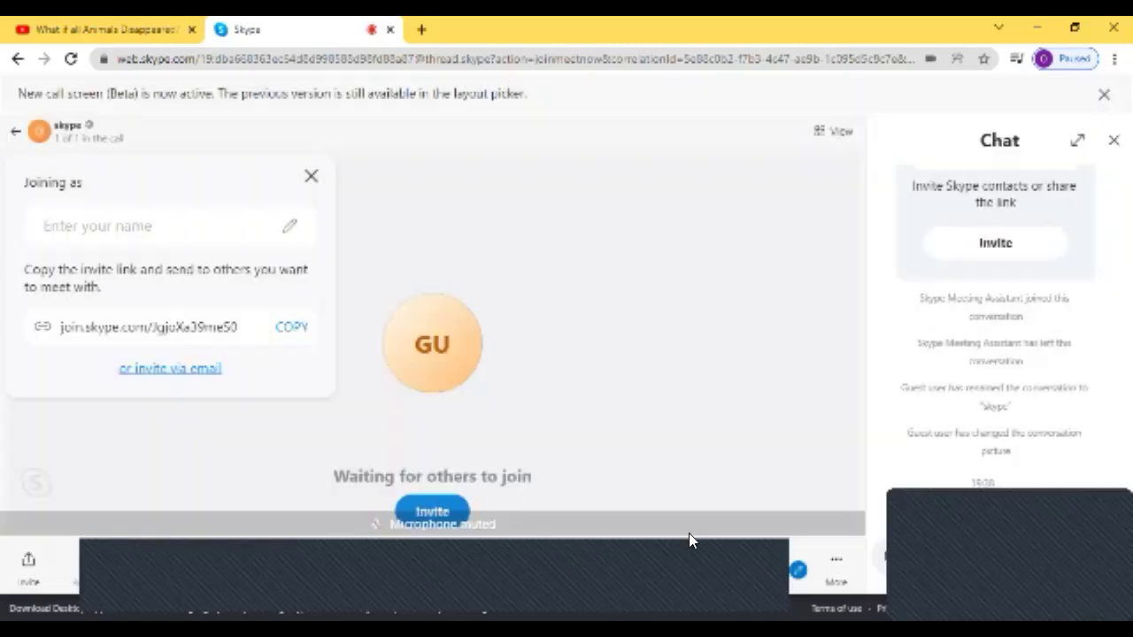
# Reopen the call reaction customisation, add the beer mug to your reactions and save the selection
pyautogui.click(776, 547)
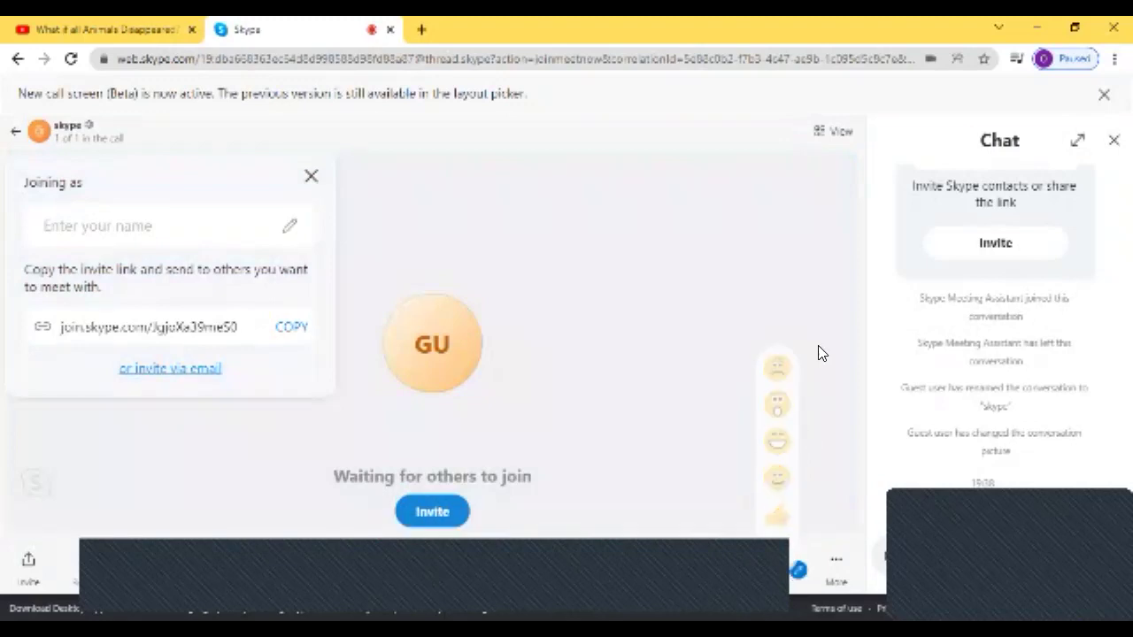
pyautogui.click(797, 572)
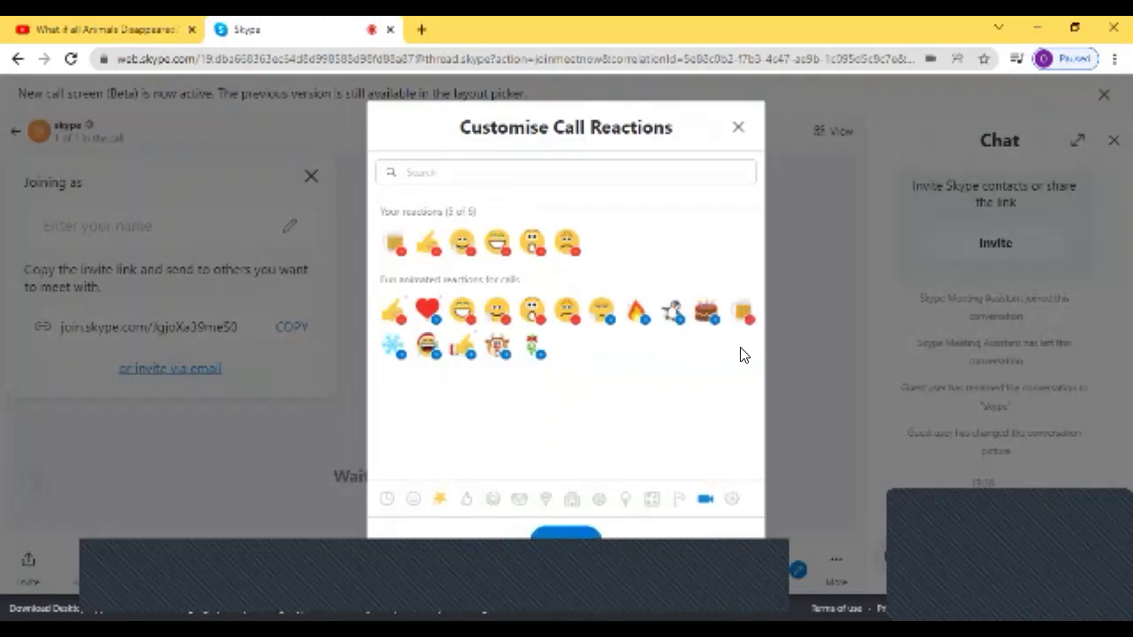
pyautogui.click(577, 536)
# Replace the beer mug with the blue snowflake in your call reactions and save the selection
pyautogui.moveTo(782, 565)
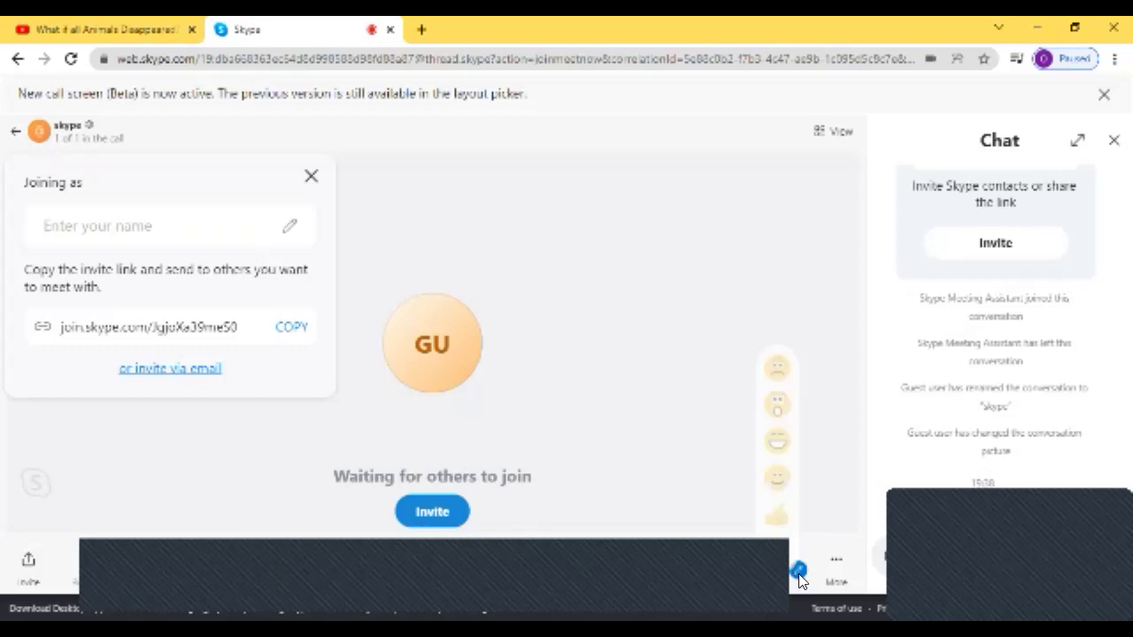
pyautogui.click(797, 567)
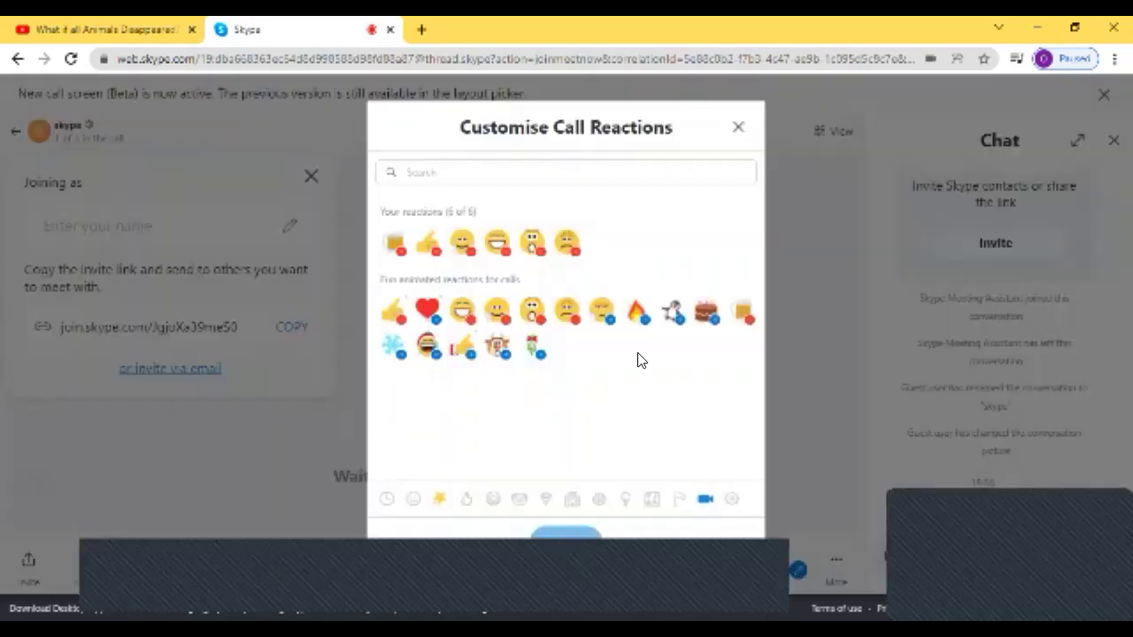
pyautogui.click(394, 242)
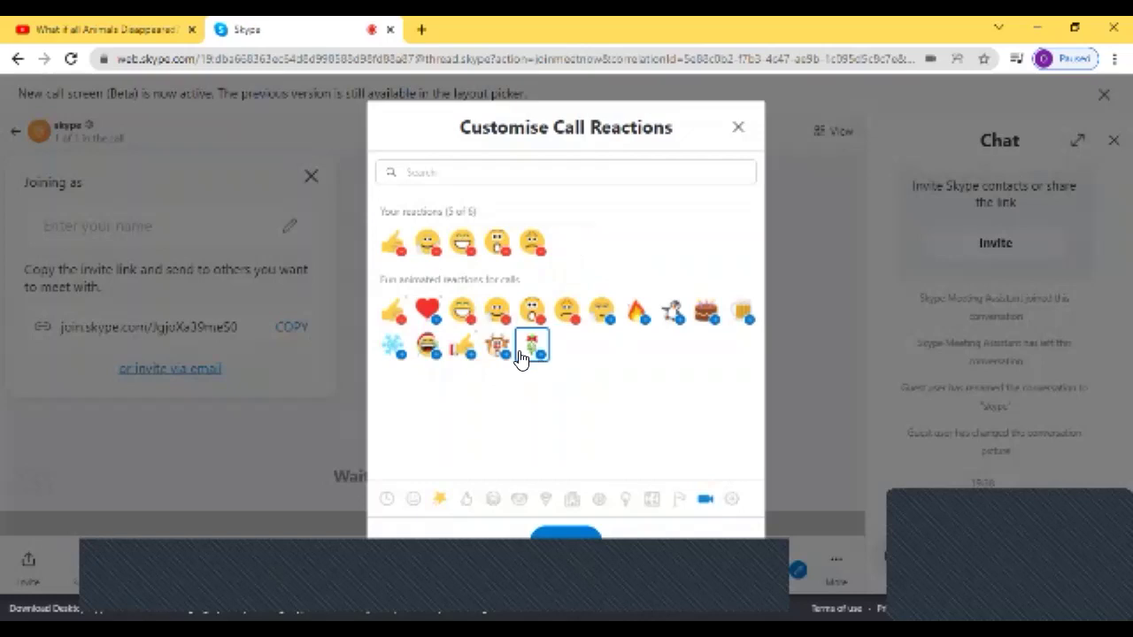
pyautogui.click(394, 347)
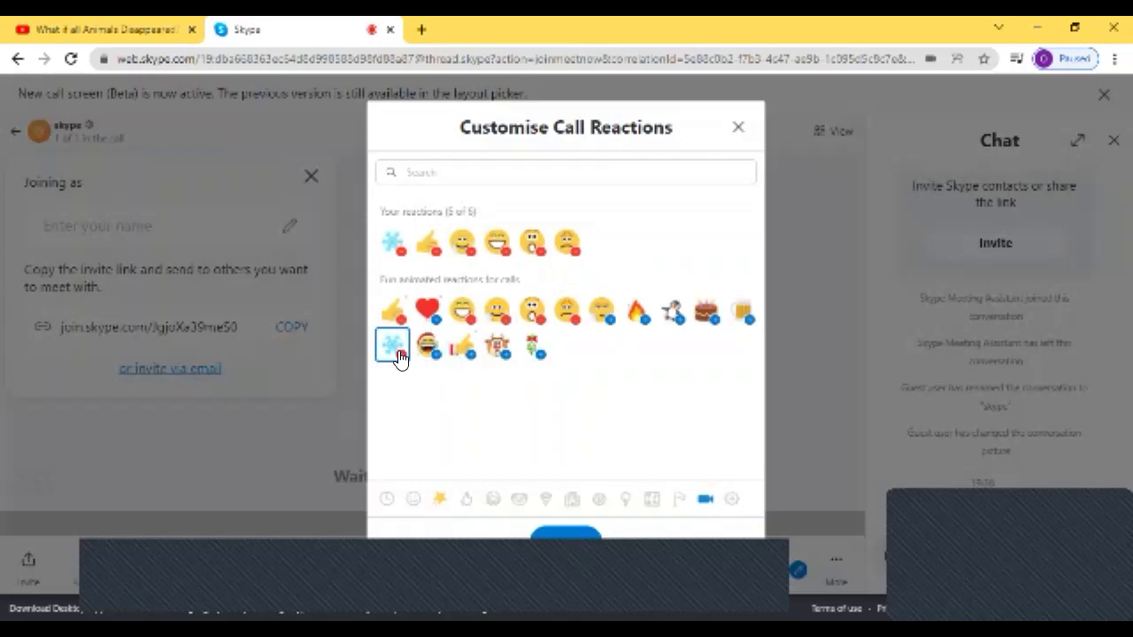
pyautogui.click(580, 555)
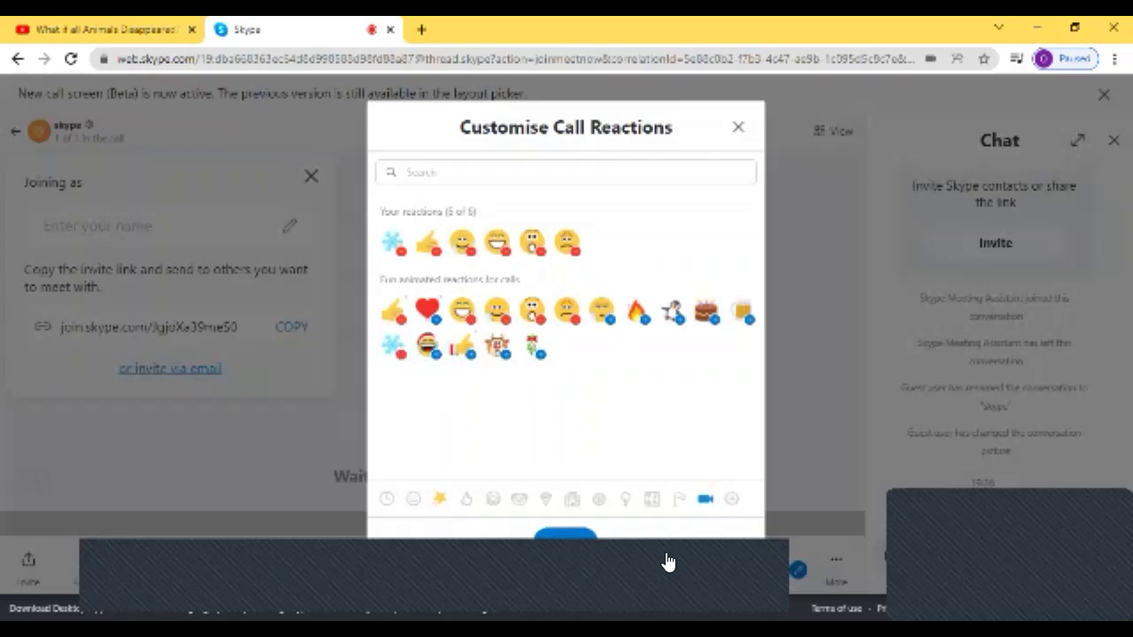
# Send the sad face reaction and raise your hand in the call
pyautogui.moveTo(779, 579)
pyautogui.click(777, 367)
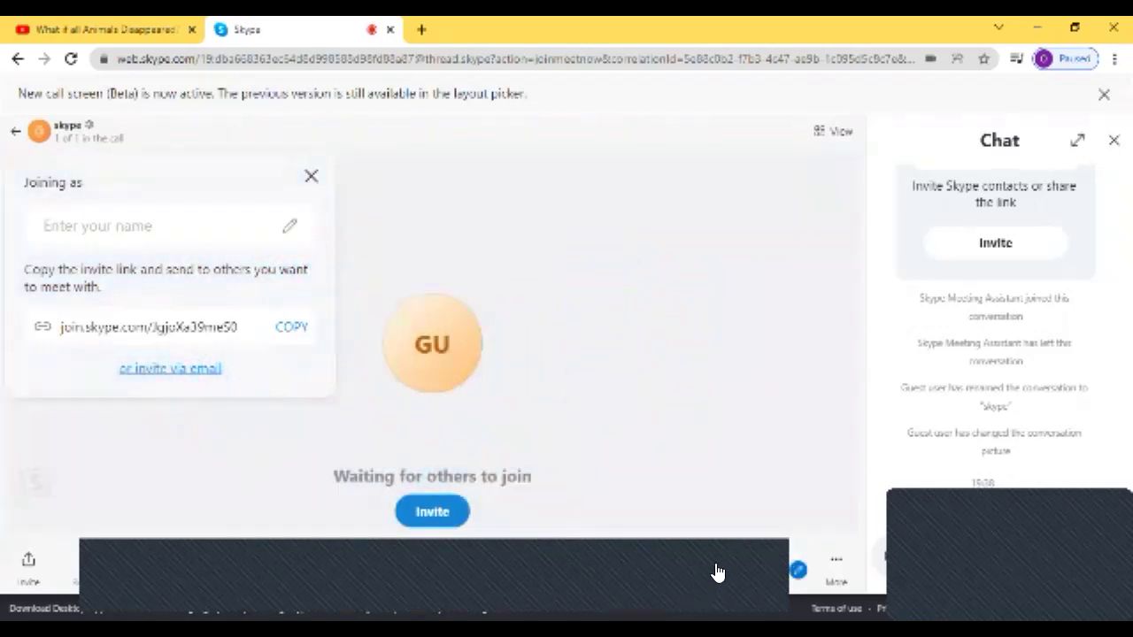
pyautogui.click(717, 574)
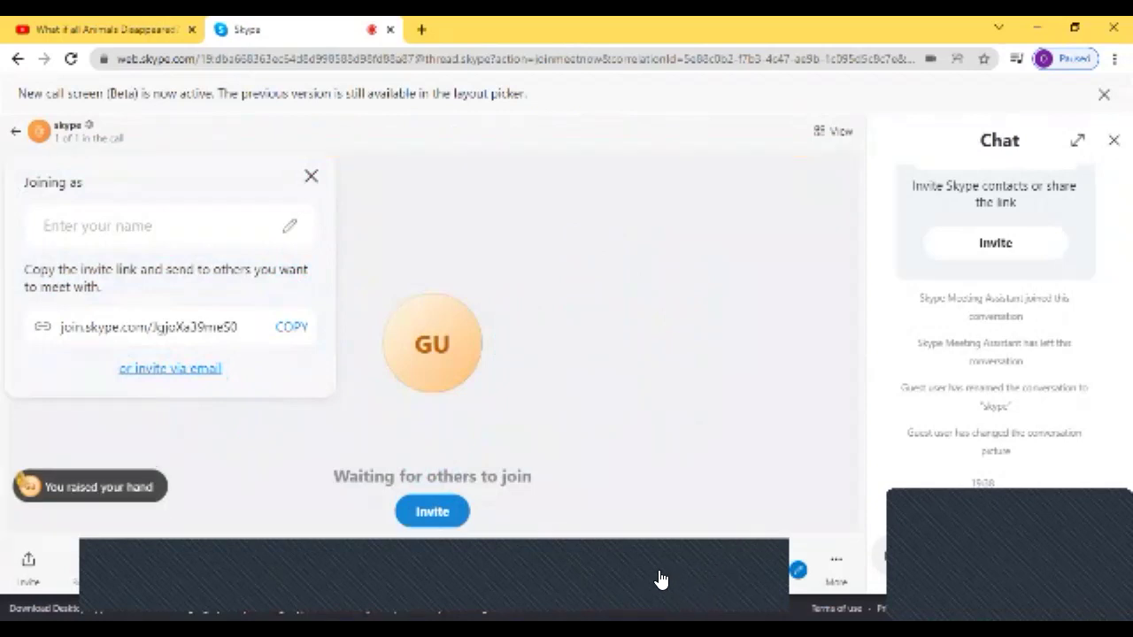
# Look at the additional call options, and view and close the list of participants in the call
pyautogui.click(837, 571)
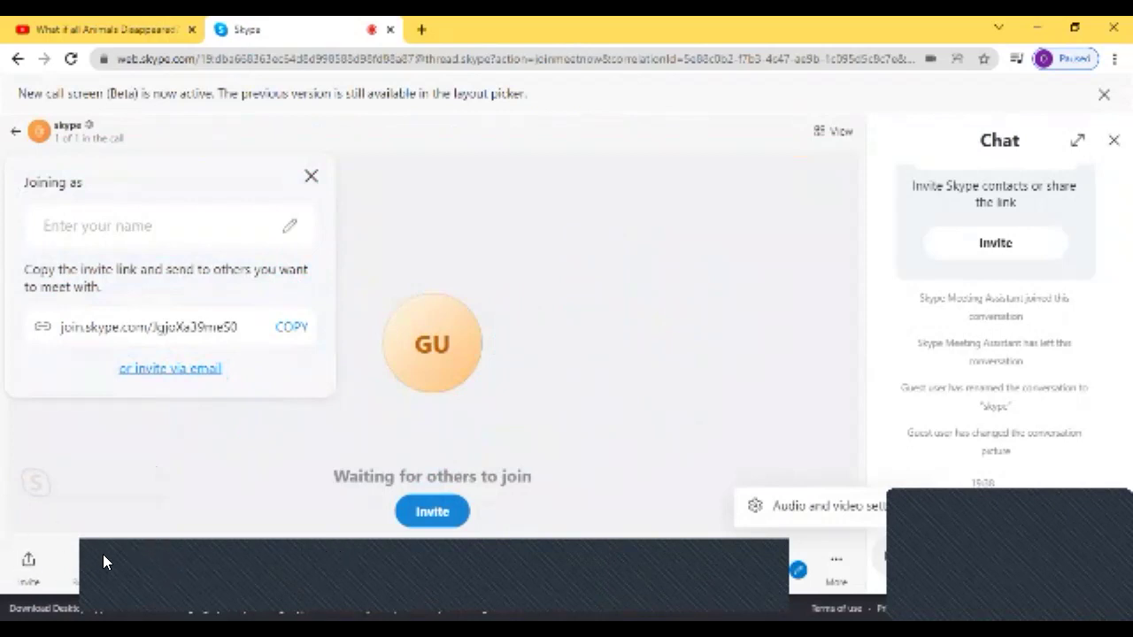
pyautogui.click(147, 580)
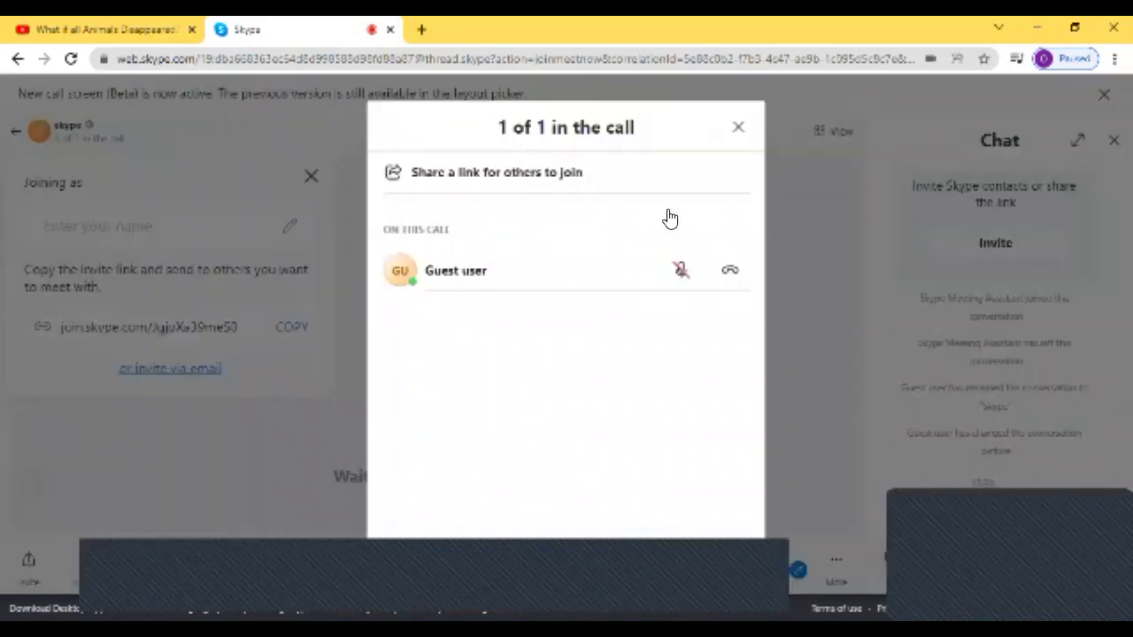
pyautogui.click(740, 129)
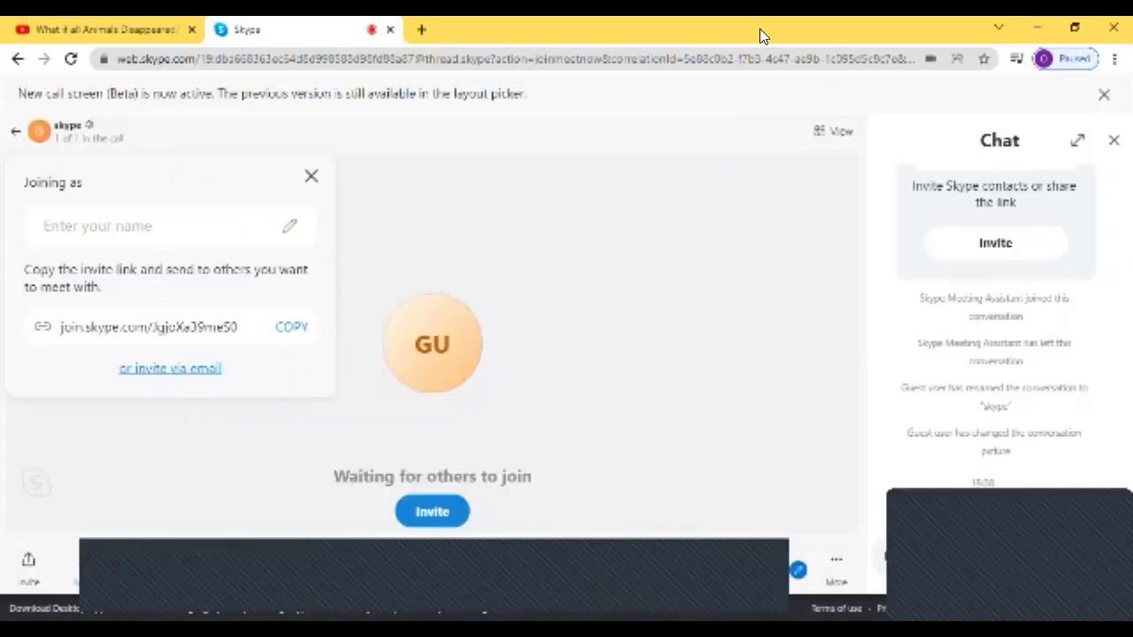